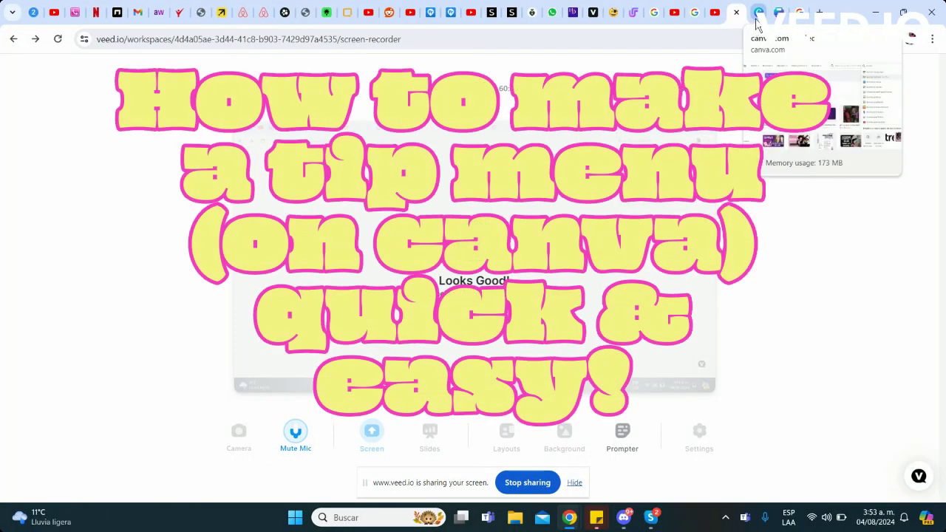
Step: Switch to the Canva projects tab and dismiss the search suggestions
click(757, 15)
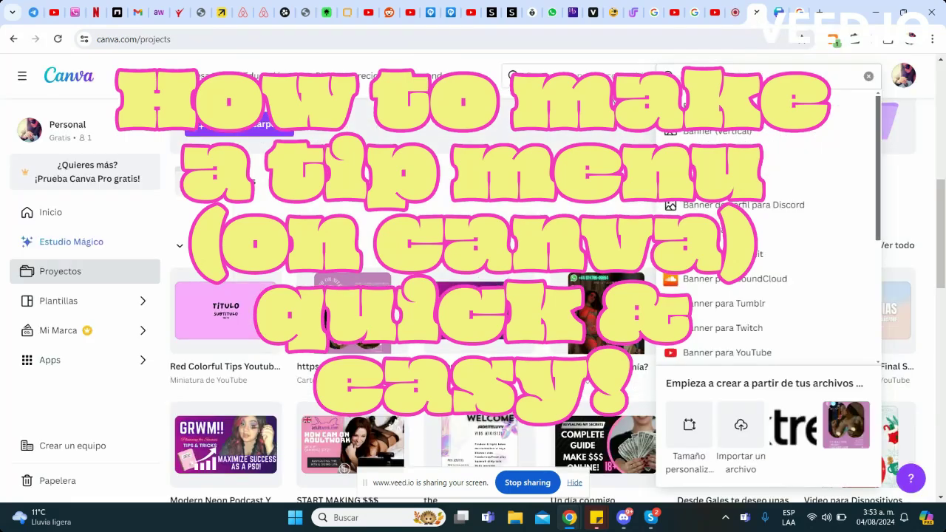
click(600, 184)
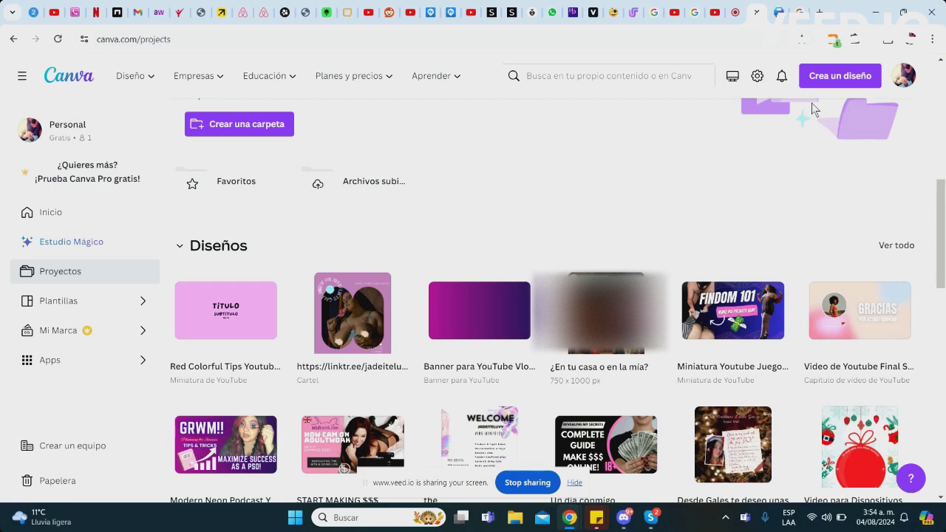
Step: Search the design formats for 'banner vertical' to start a blank vertical Medium Banner (US) design
click(757, 80)
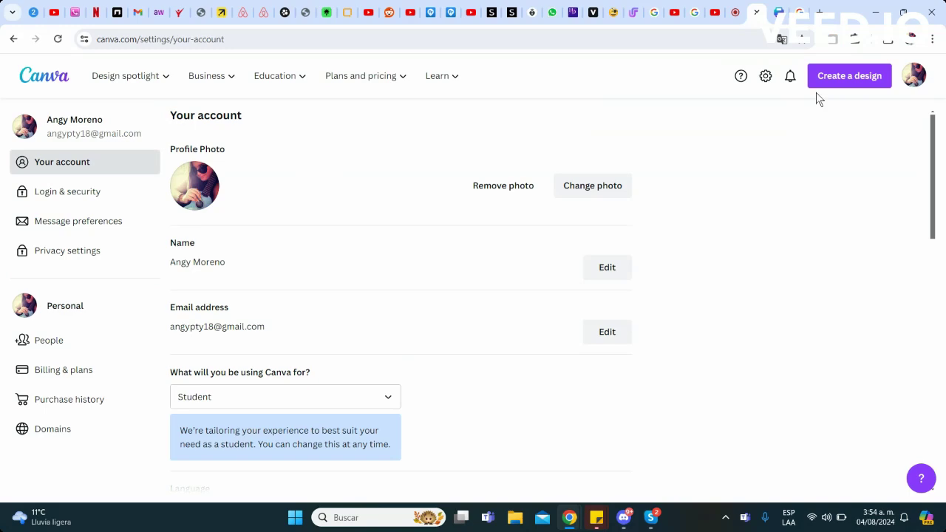
click(829, 81)
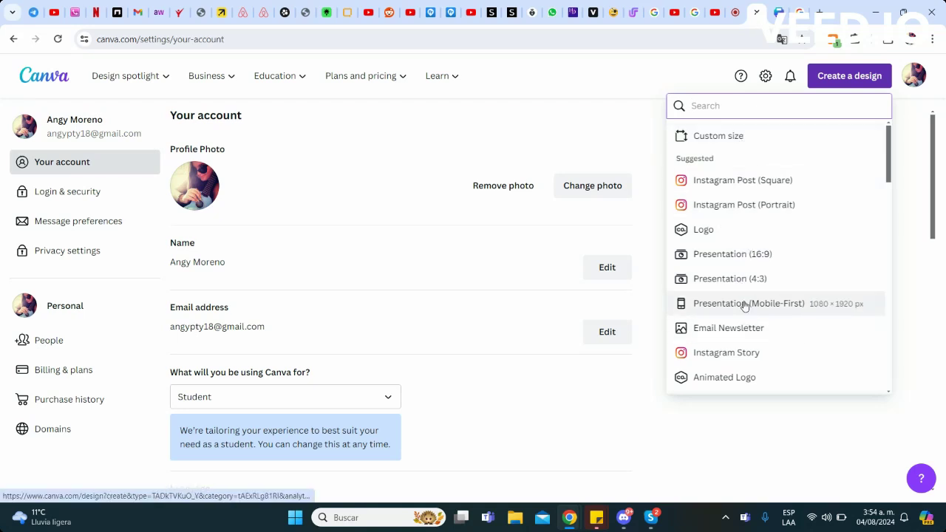
text(ba)
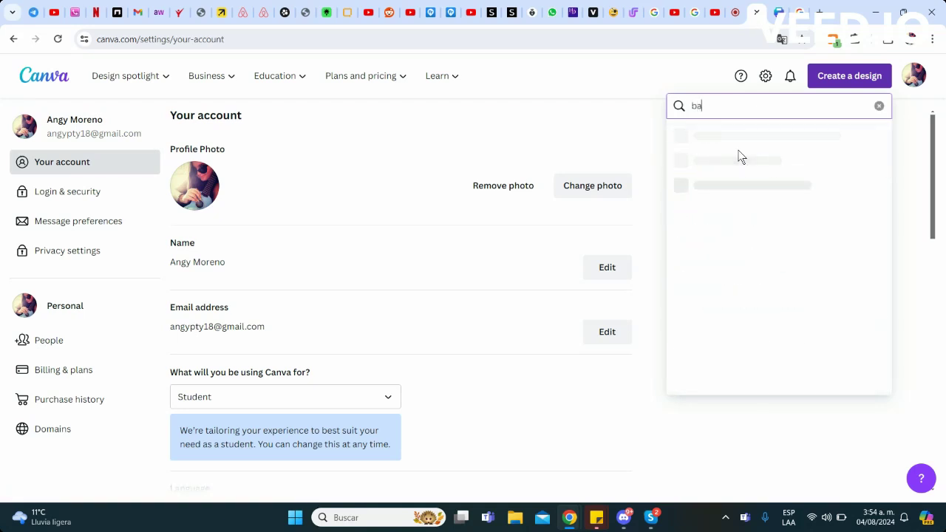
text(nner)
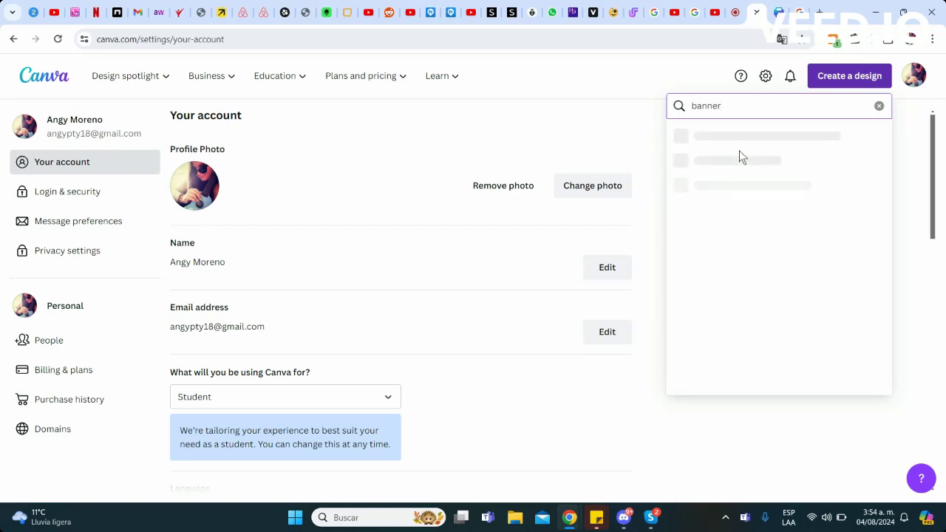
text(vertical)
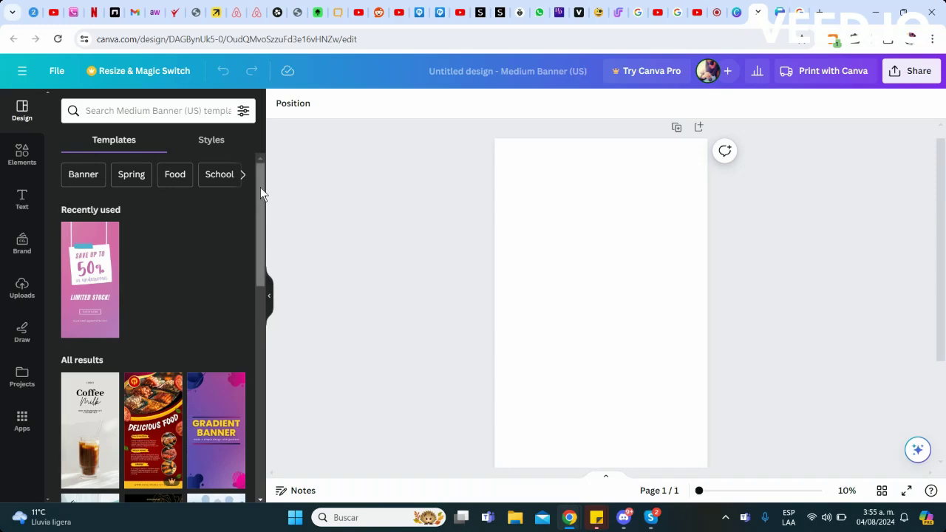
Step: Apply the recently used pink 'Save up to 50%' sale template to the banner
mouse_move(260, 187)
mouse_down()
mouse_move(262, 348)
mouse_move(251, 263)
mouse_move(251, 384)
mouse_up()
mouse_move(258, 316)
mouse_down()
mouse_move(252, 373)
mouse_move(243, 187)
mouse_up()
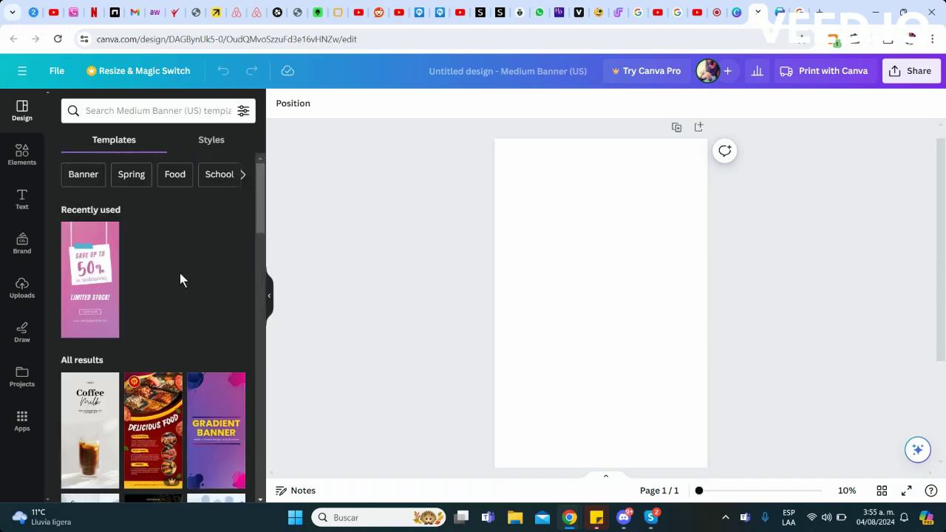
click(83, 276)
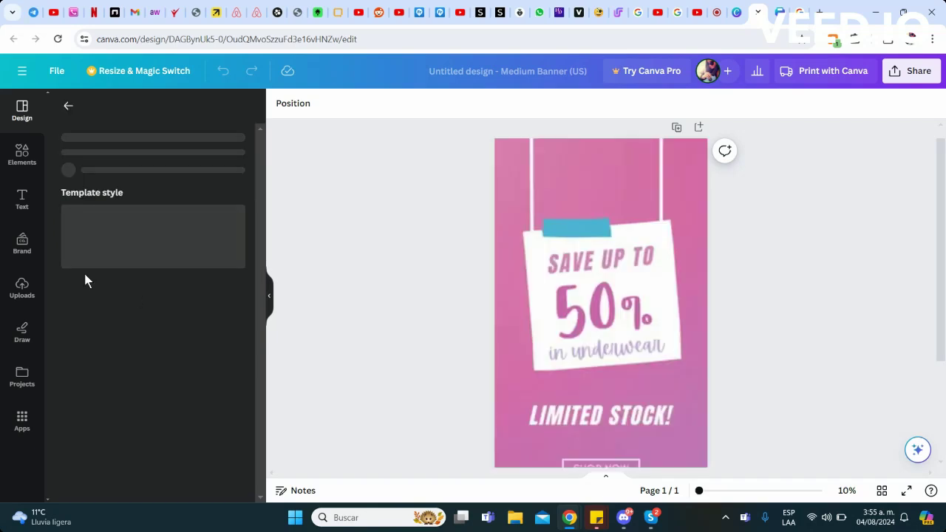
drag(943, 177, 945, 223)
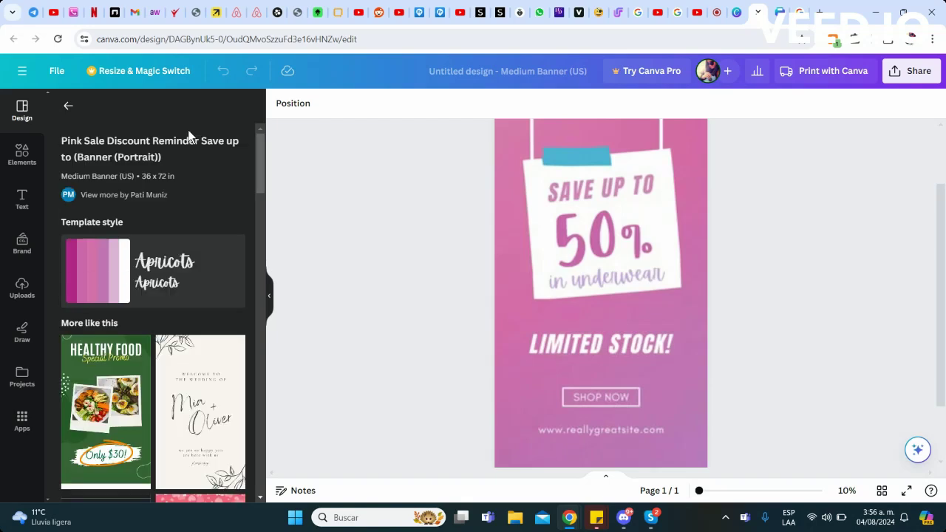
Step: Delete the white hanging tag card and both of its string lines
click(644, 172)
click(641, 166)
key(Delete)
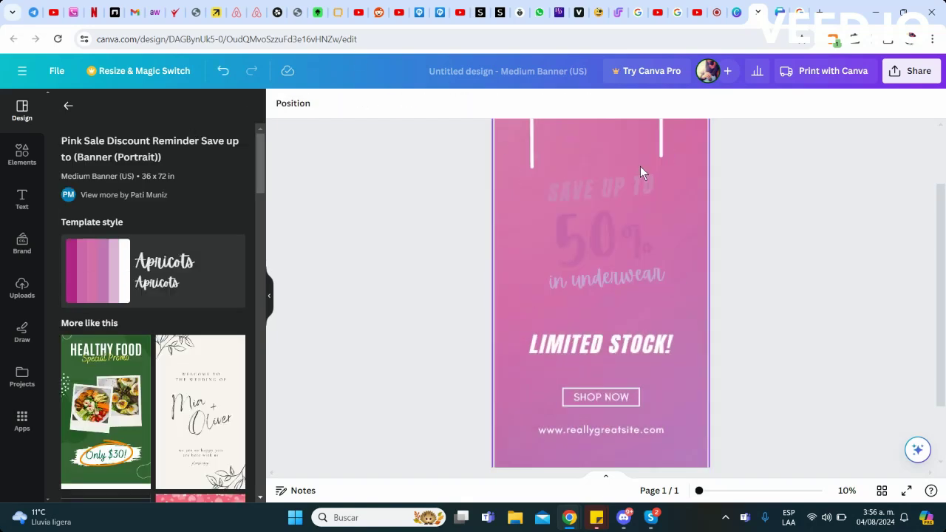
click(533, 163)
key(Delete)
click(663, 152)
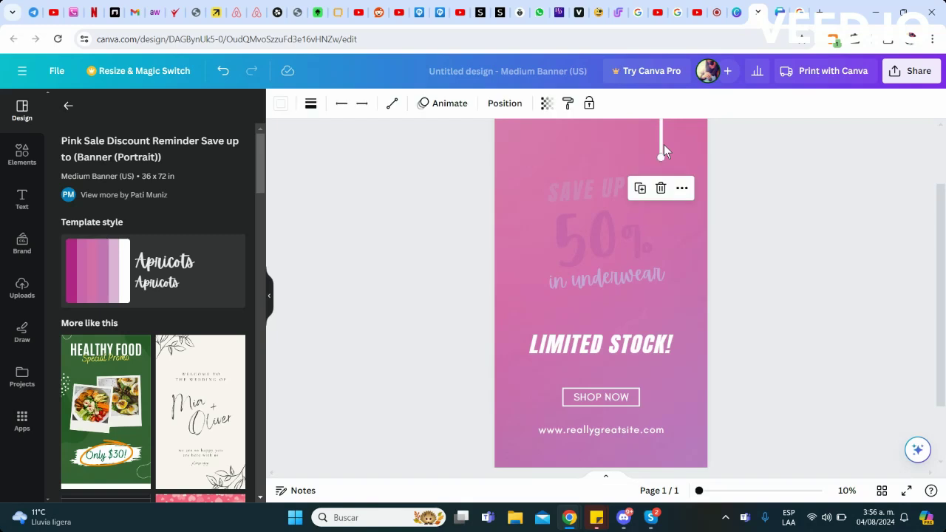
key(Delete)
Step: Delete the '50%' and 'SAVE UP TO' text
click(605, 244)
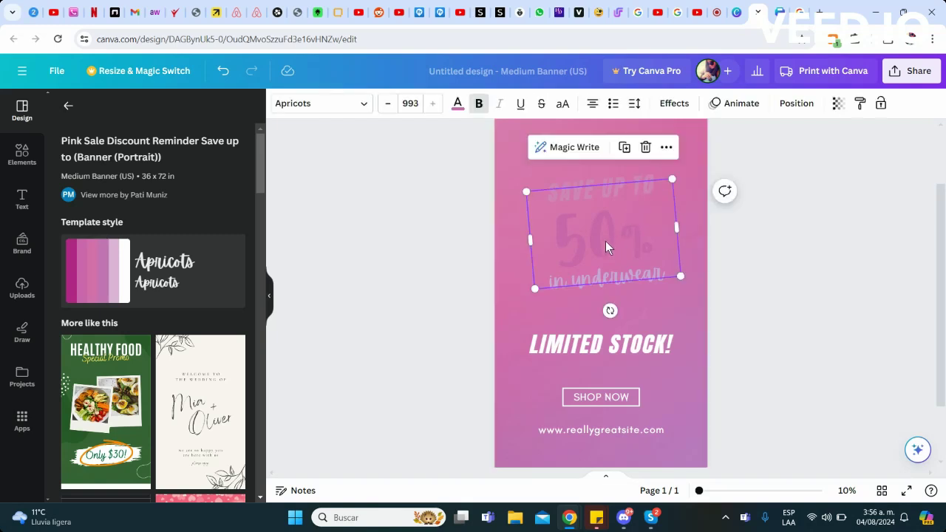
click(605, 247)
key(Delete)
click(589, 185)
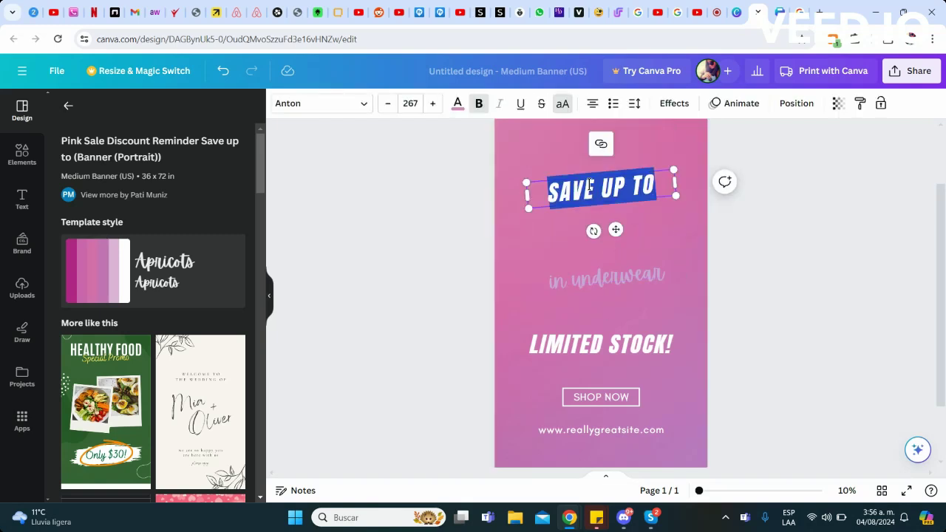
key(Delete)
click(556, 184)
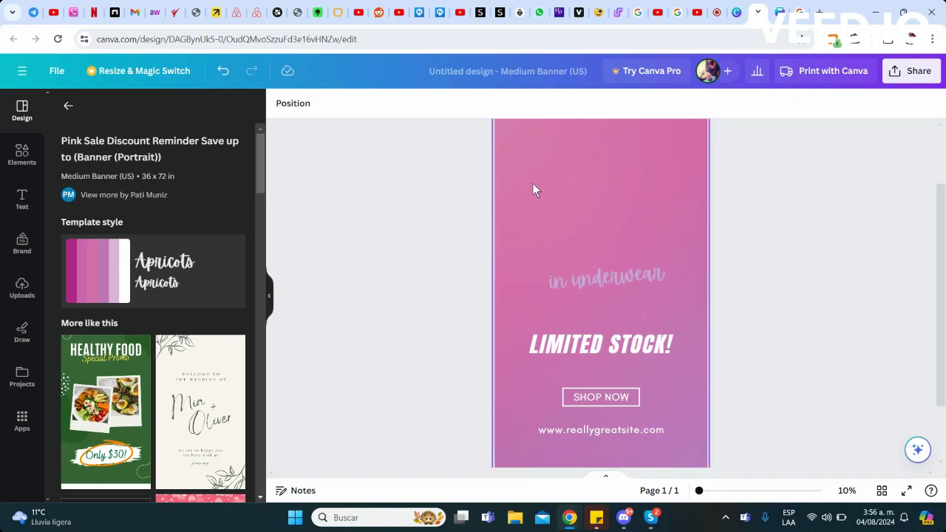
Step: Retype the 'in underwear' script line as 'Ask for my custom vids!!'
click(587, 283)
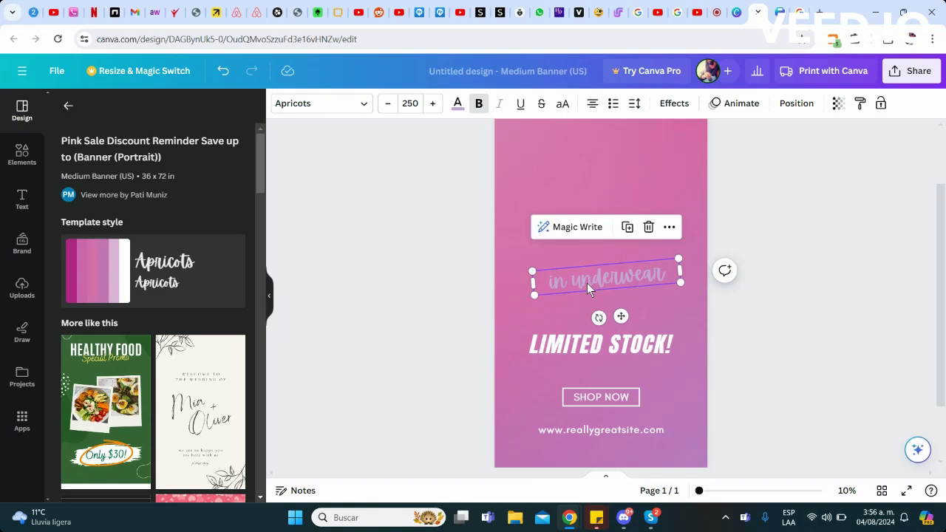
click(597, 278)
key(Delete)
text(Ask)
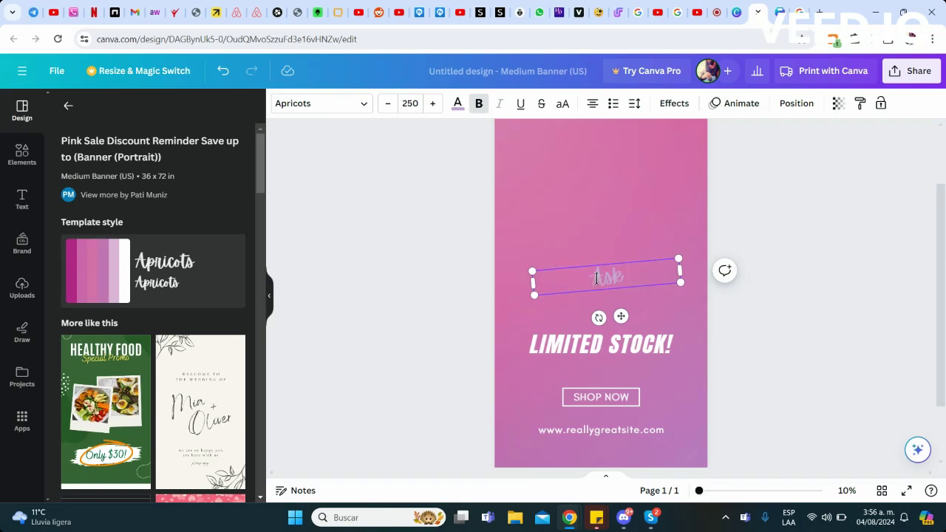
text(rte for my)
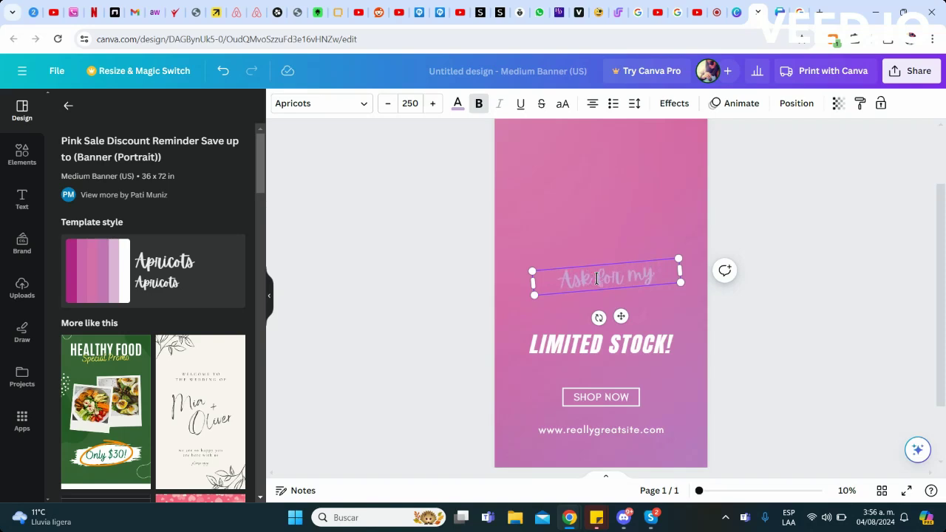
text( custom)
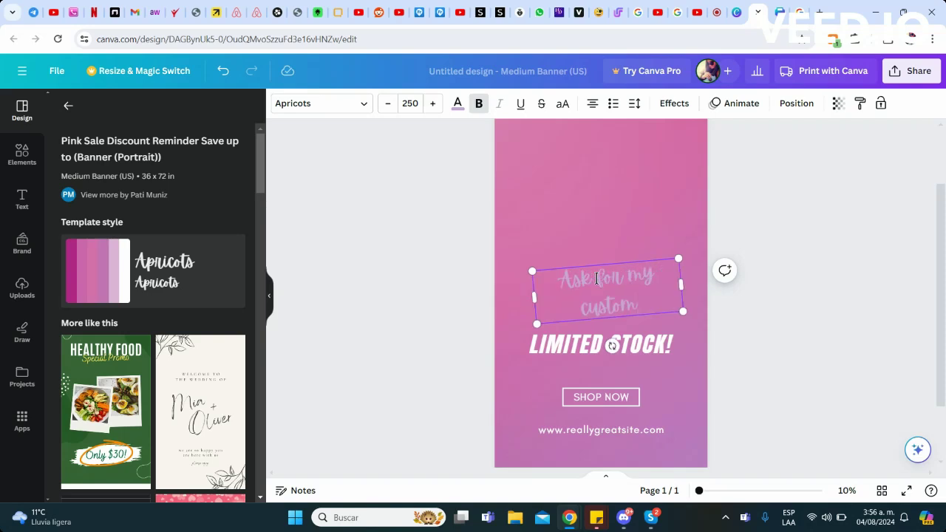
text( vids!!)
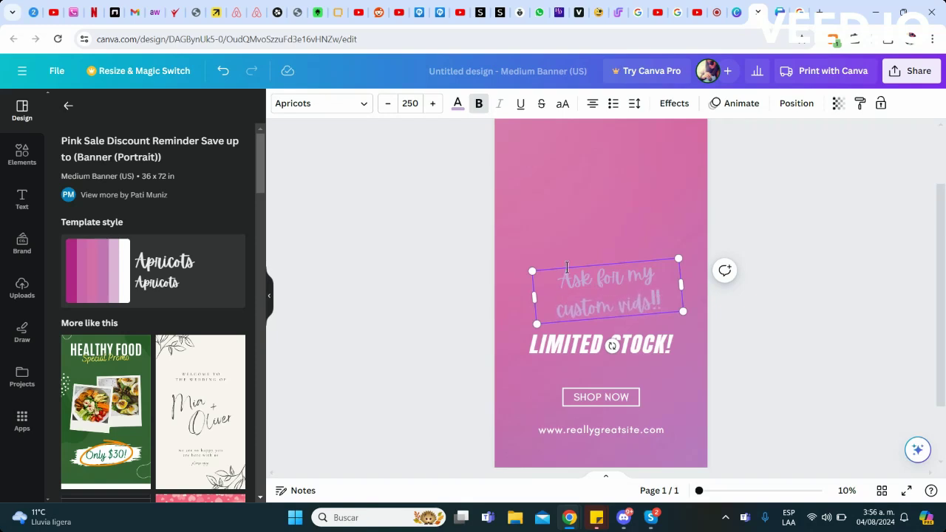
Step: Colour 'Ask for my custom vids!!' purple and move it near the page bottom
triple_click(569, 295)
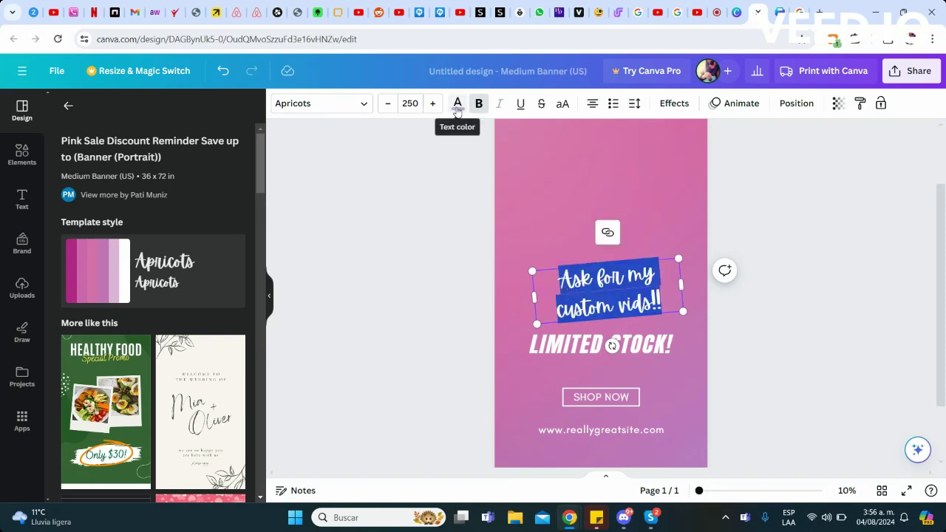
click(457, 105)
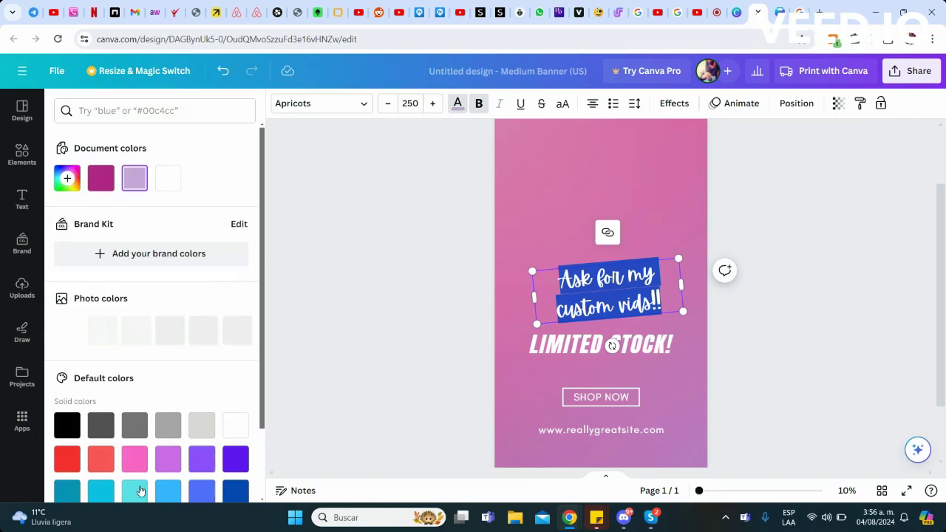
click(201, 459)
click(448, 350)
click(630, 284)
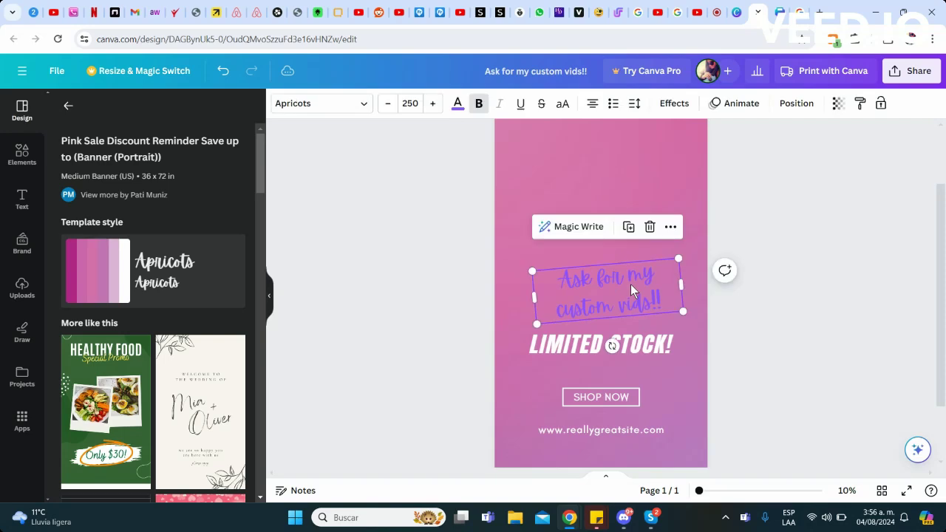
drag(630, 285, 583, 415)
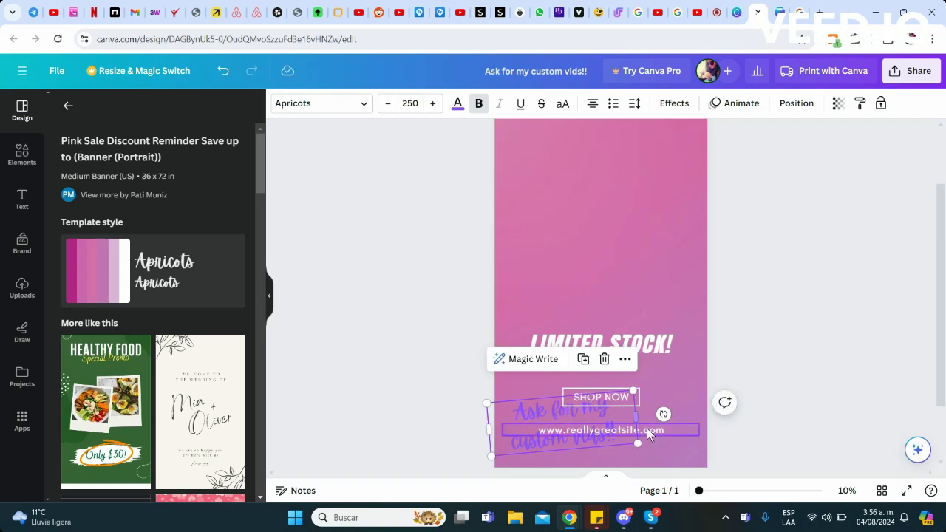
Step: Delete the website address, the SHOP NOW button and text, and the LIMITED STOCK! wording
click(647, 429)
key(Delete)
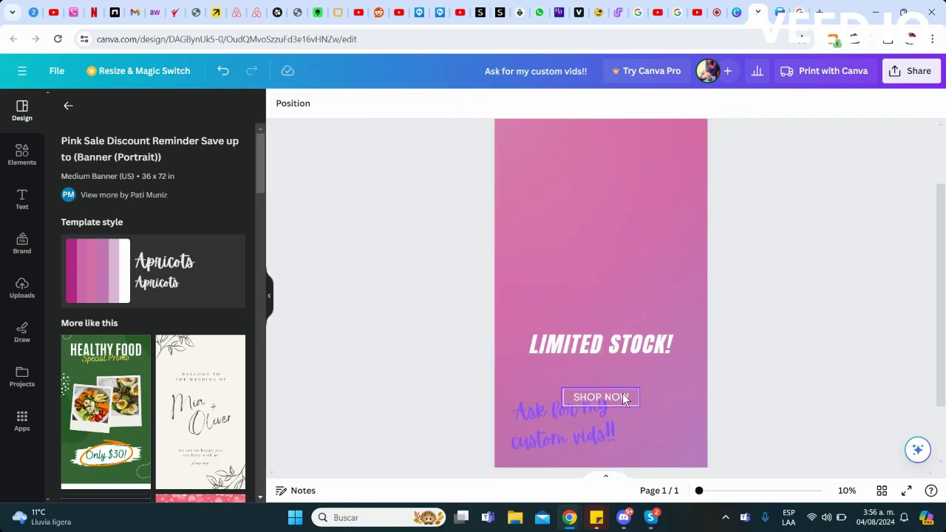
click(623, 393)
key(Delete)
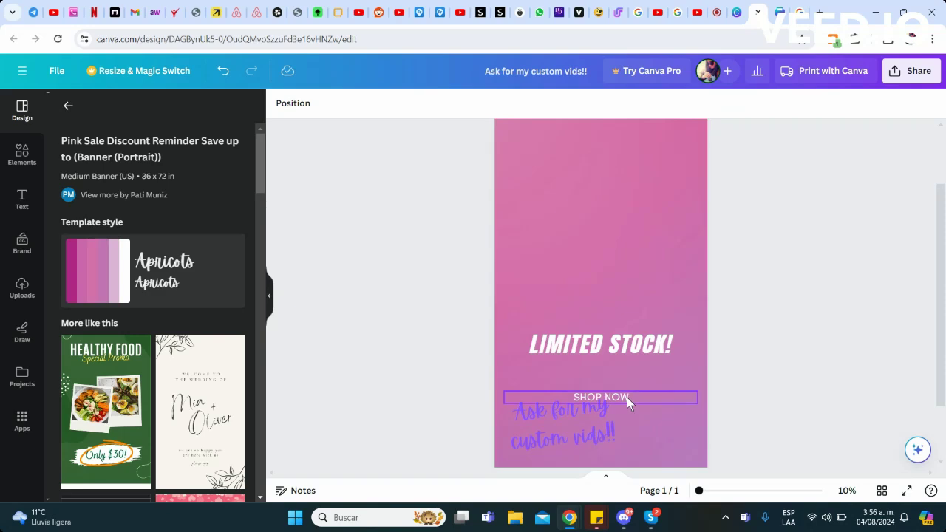
click(627, 397)
key(Delete)
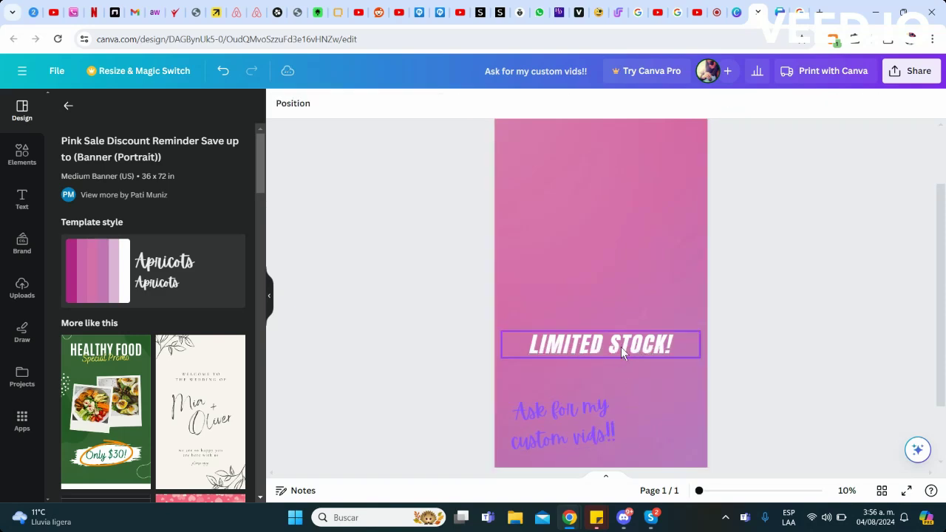
double_click(620, 346)
key(BackSpace)
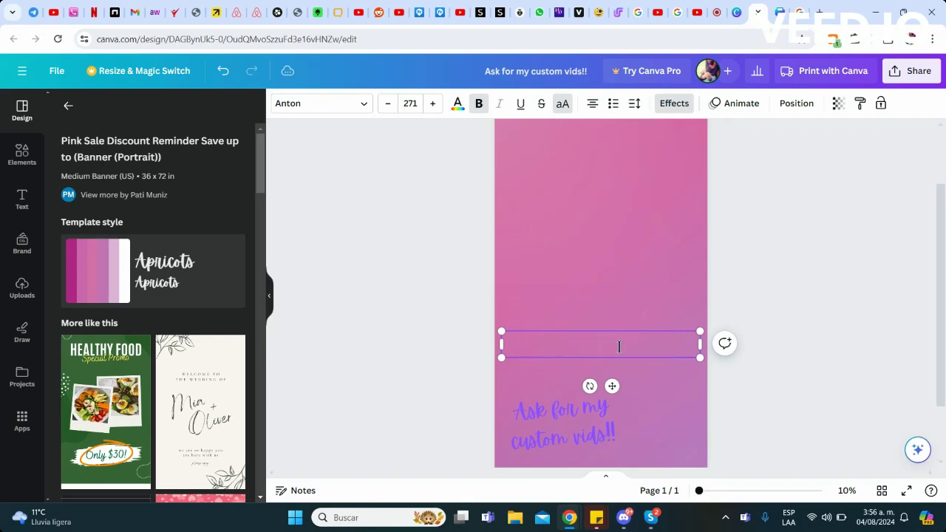
Step: Add a GLOW neon text, colour it purple and retype it as 'JADEITES TIP MENU'
click(22, 198)
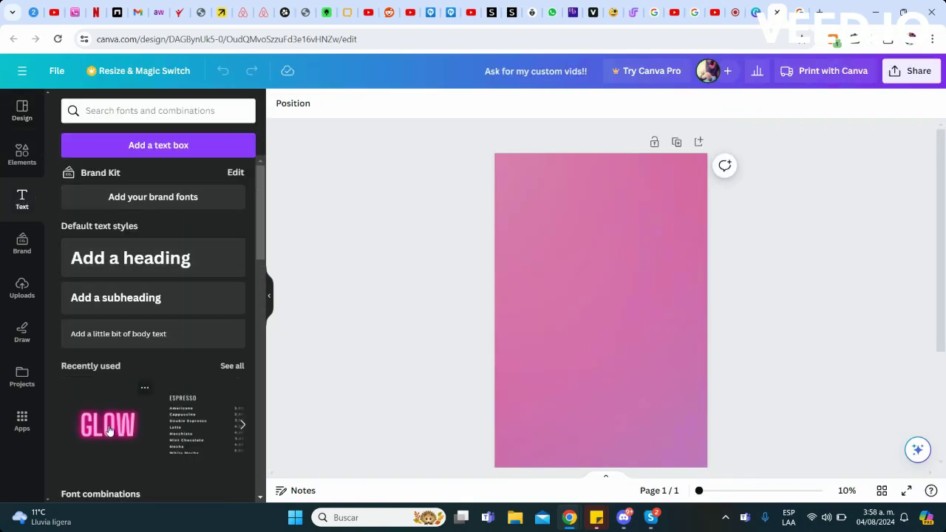
click(109, 430)
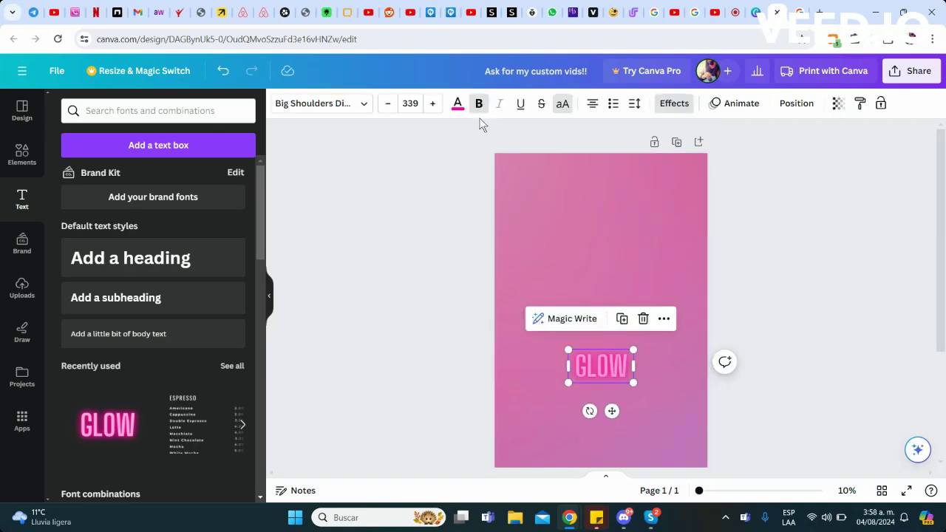
click(458, 104)
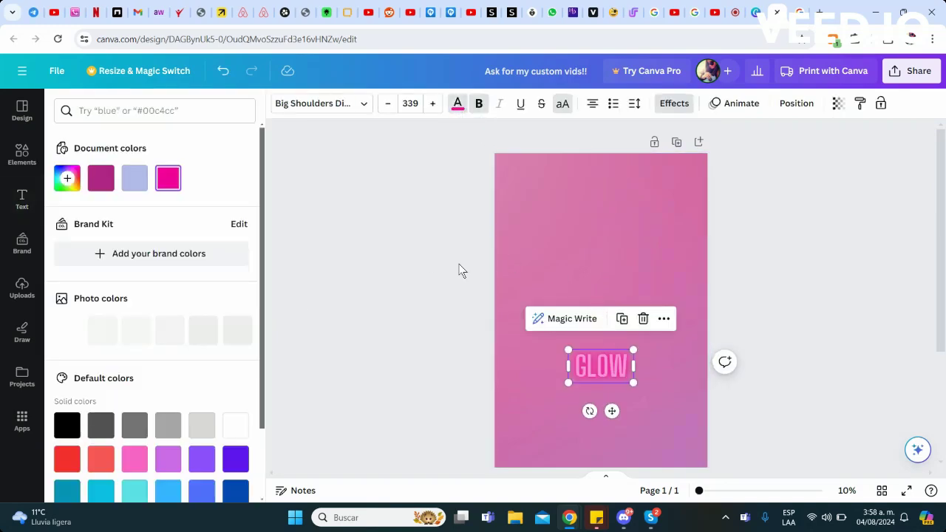
click(202, 464)
double_click(601, 362)
text(JADEITE)
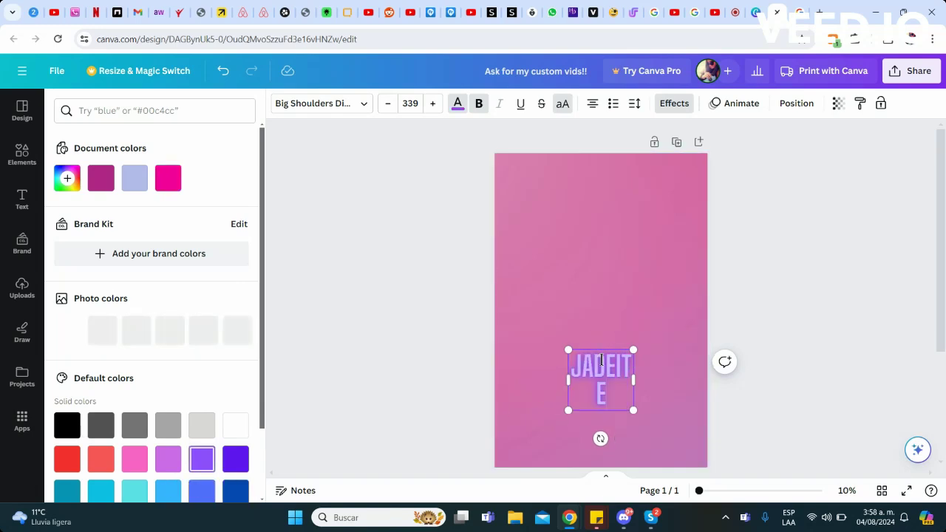
text(S TIP ME)
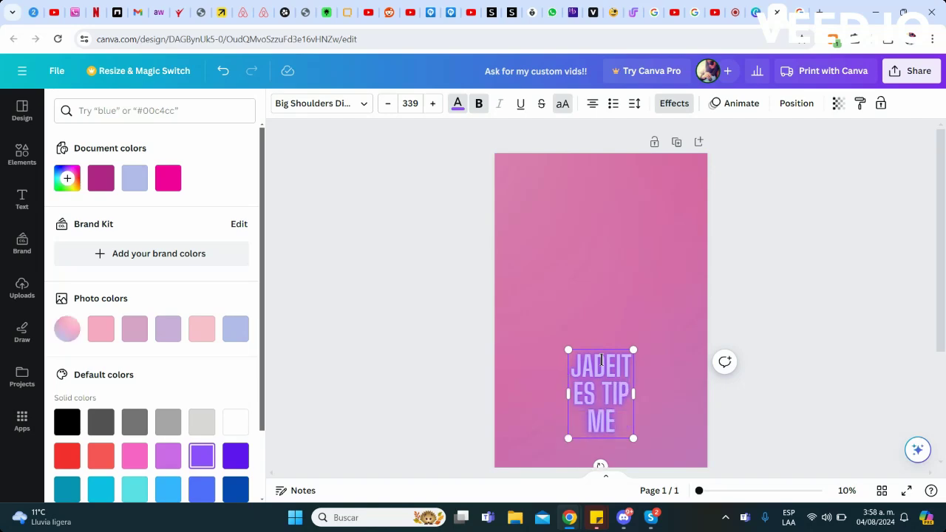
text(NU)
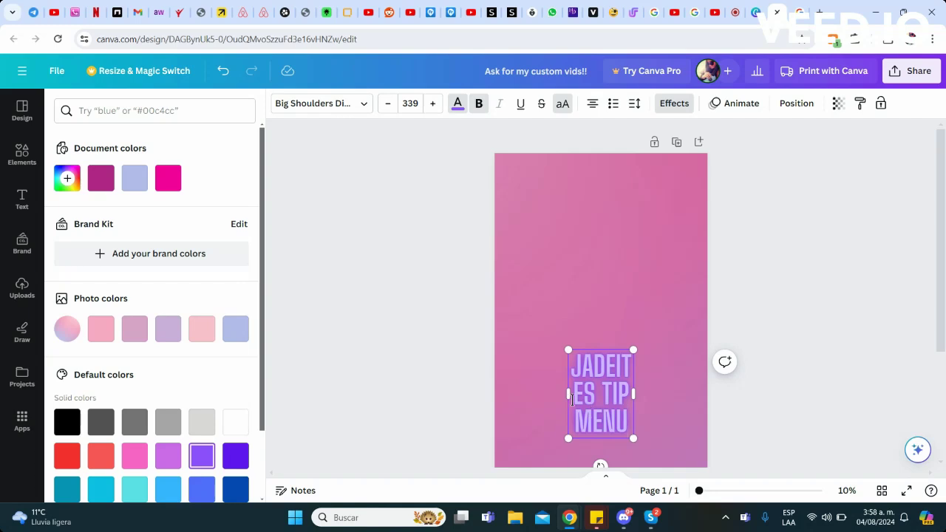
Step: Widen the title to fit one line, move it to the top and make it light cyan
drag(568, 395, 453, 391)
click(818, 362)
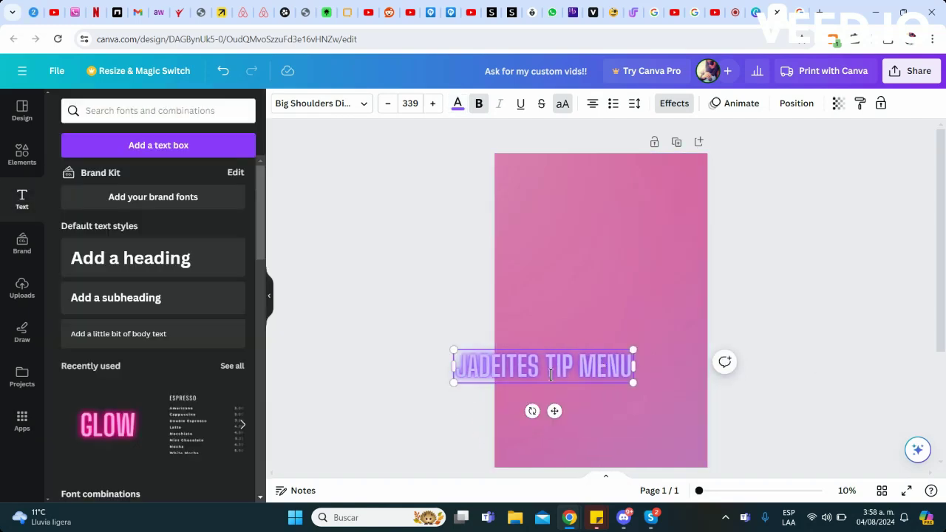
drag(519, 371, 580, 194)
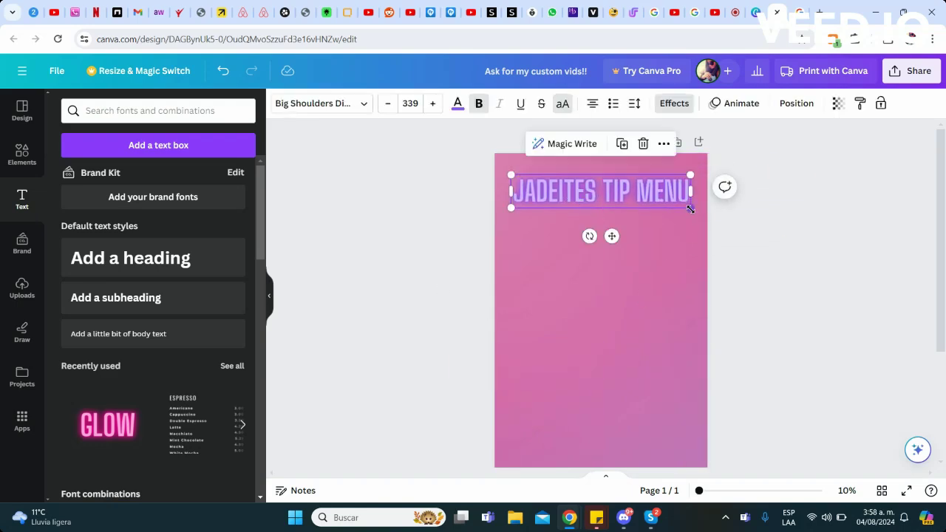
click(458, 103)
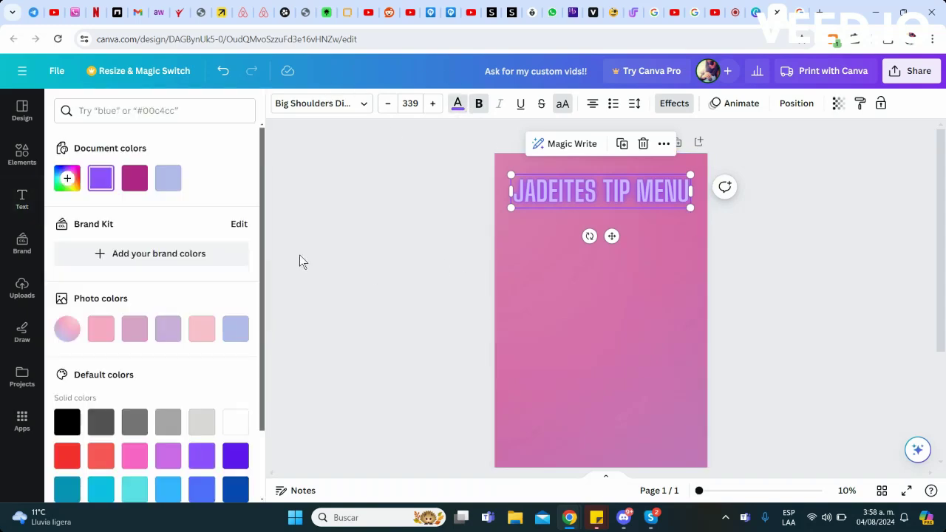
click(135, 489)
key(Escape)
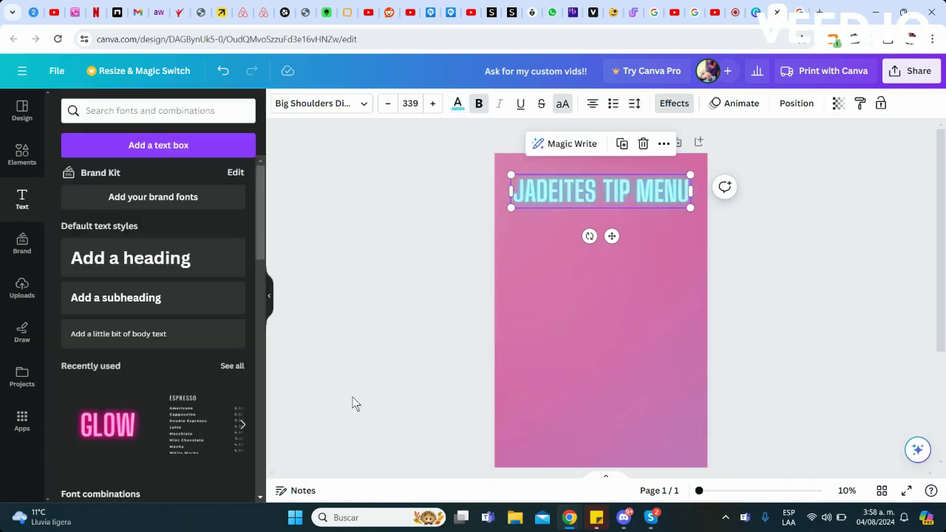
Step: Search Elements for 'text square' and add the black brushed square to the page
click(22, 154)
click(118, 110)
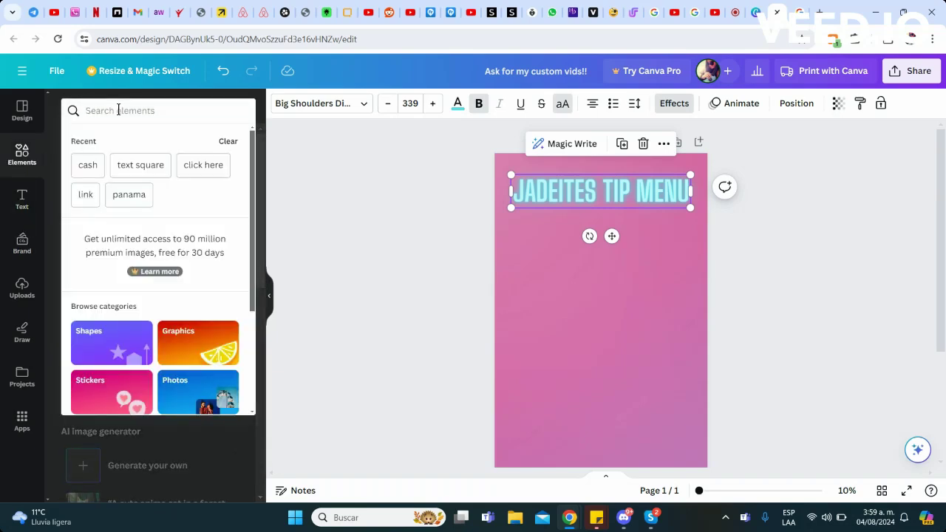
text(text )
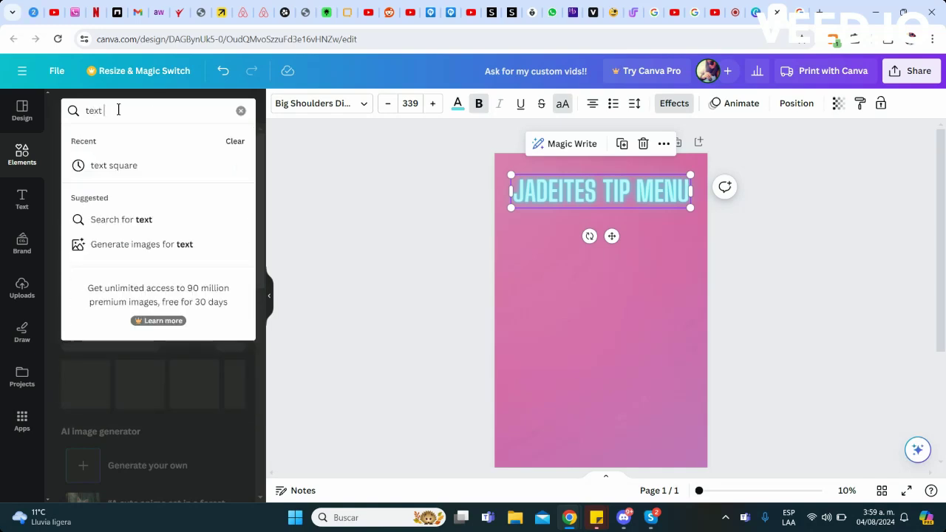
text(space)
key(Return)
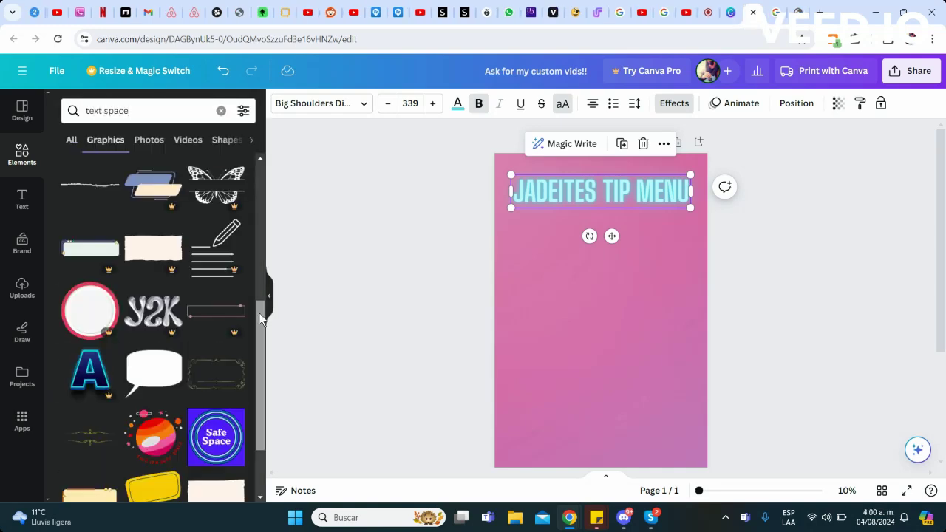
mouse_move(258, 313)
mouse_down()
mouse_move(260, 383)
mouse_move(271, 136)
mouse_up()
click(152, 110)
key(BackSpace)
key(BackSpace)
key(BackSpace)
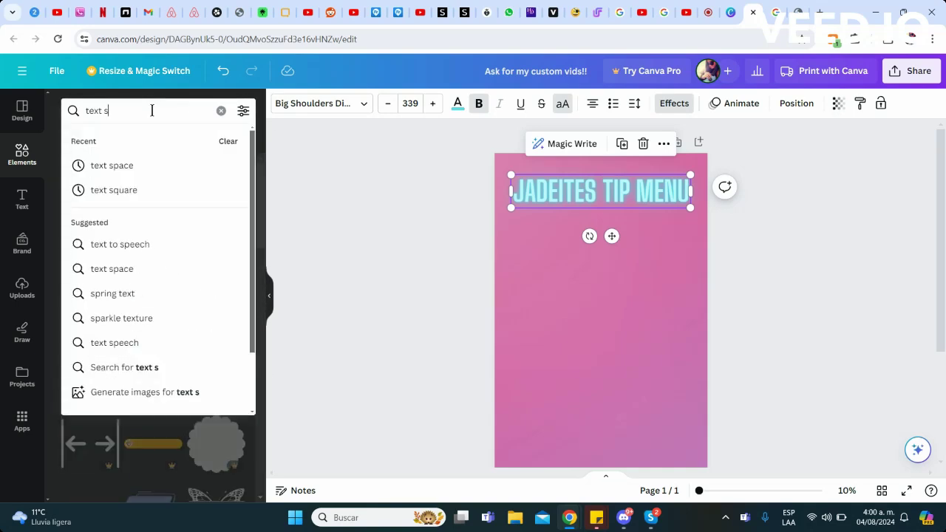
text(quare)
key(Return)
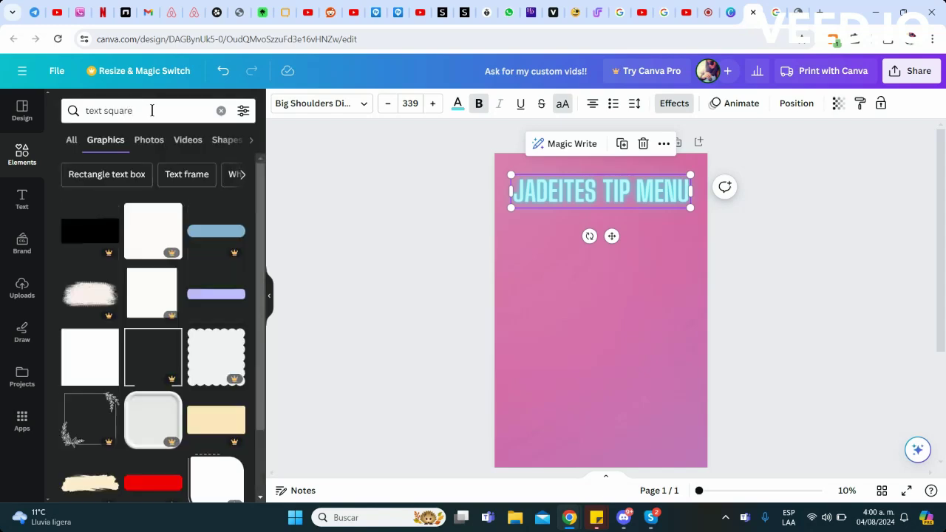
drag(264, 184, 266, 378)
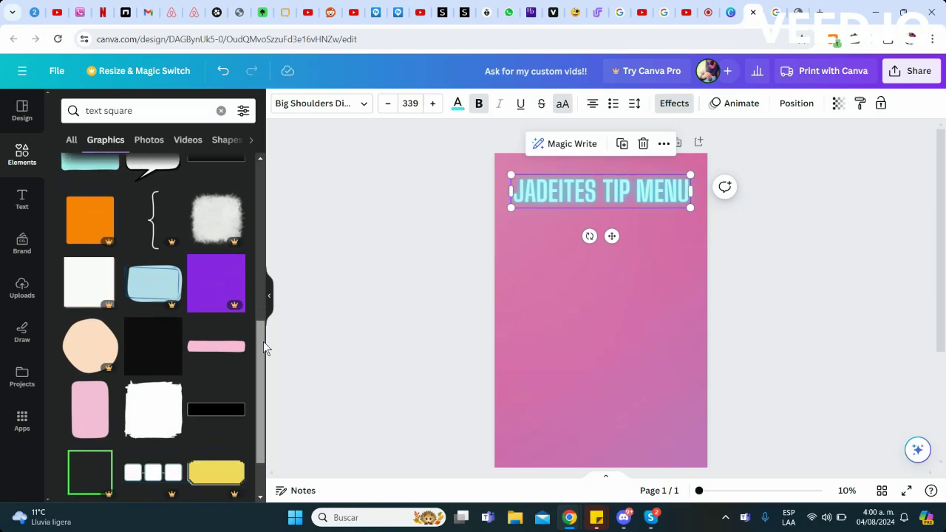
drag(146, 268, 566, 379)
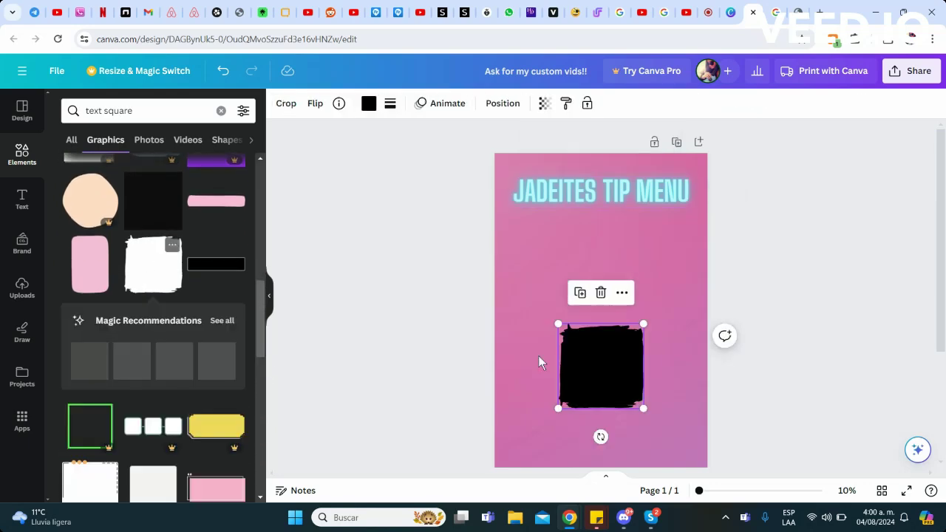
Step: Make the brushed square white, then move and enlarge it under the title, centred
click(424, 103)
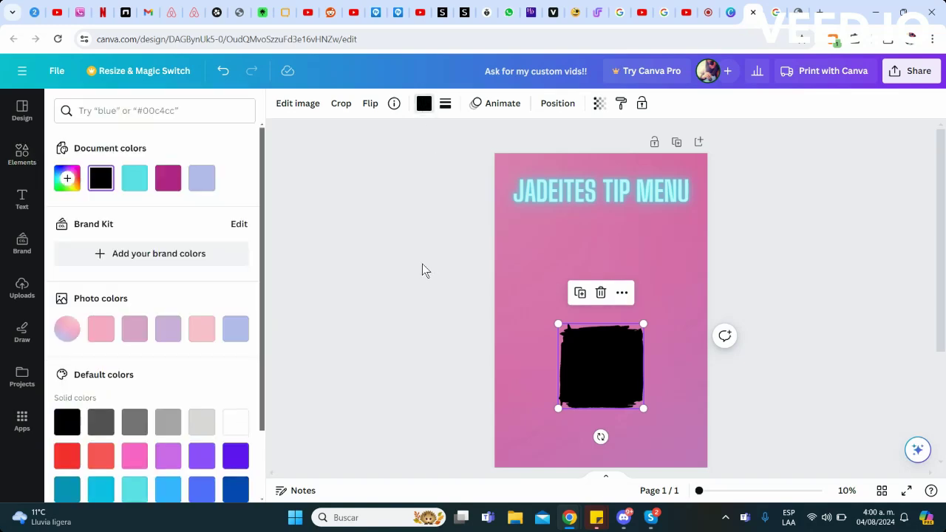
click(234, 425)
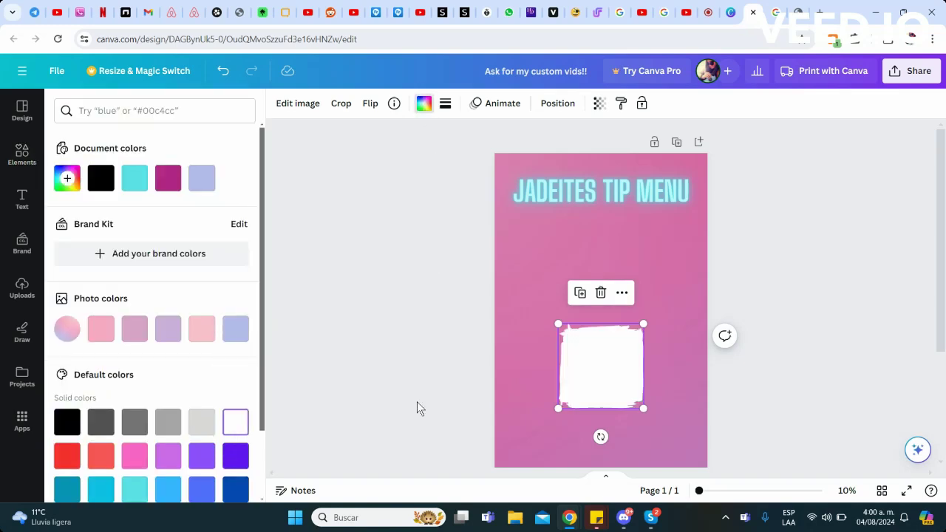
click(610, 376)
drag(610, 375, 563, 269)
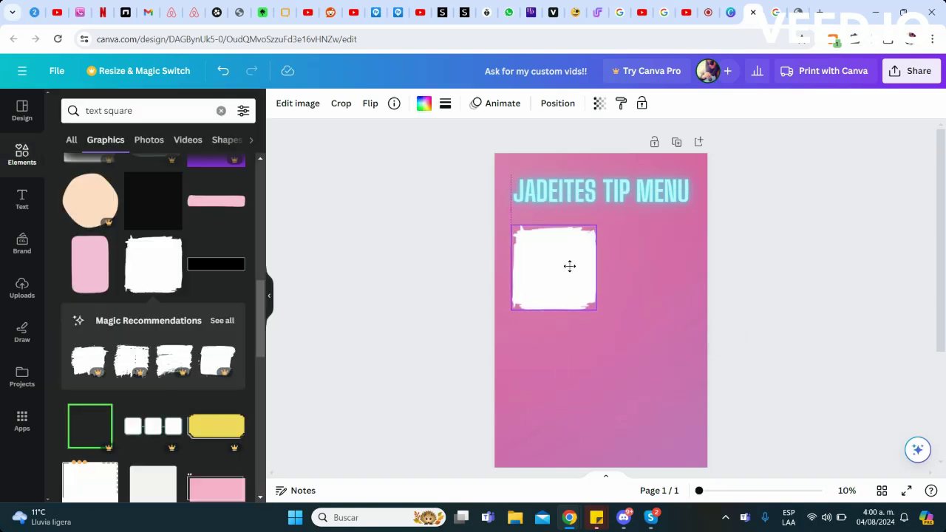
drag(610, 321, 708, 410)
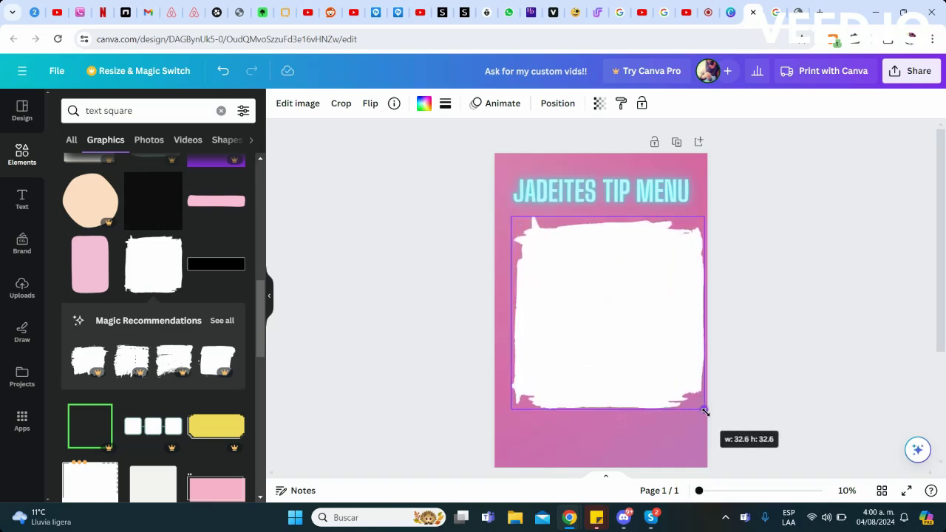
drag(625, 325, 612, 310)
Step: Add the ESPRESSO menu font combination and size it to fit inside the white square
click(710, 321)
click(23, 198)
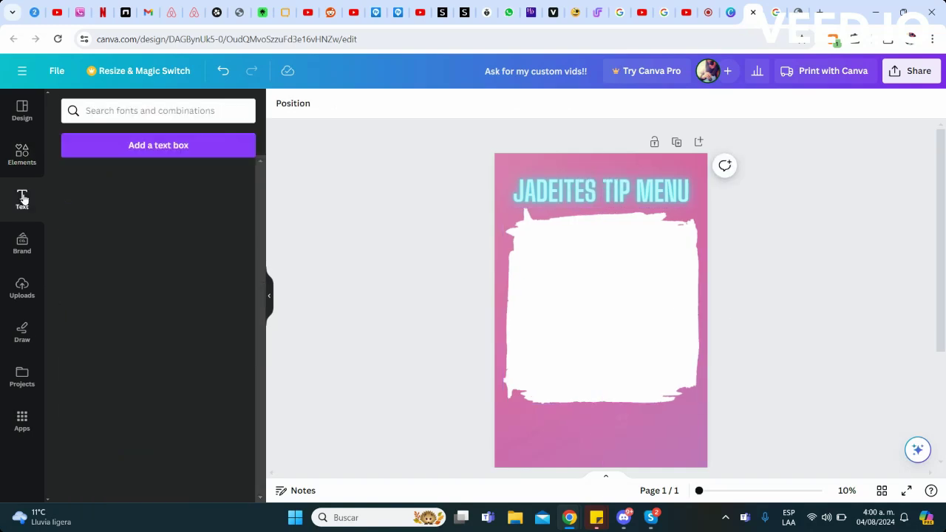
scroll(258, 214, down, 3)
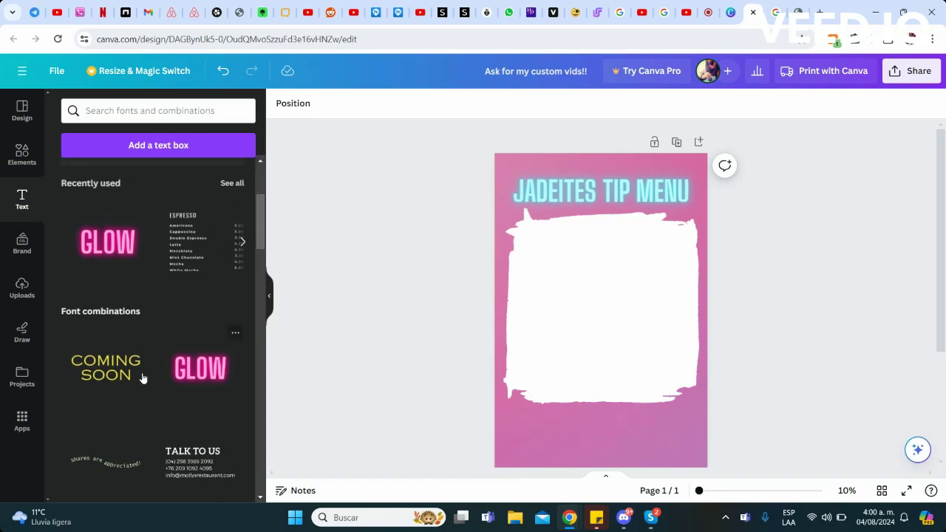
click(184, 251)
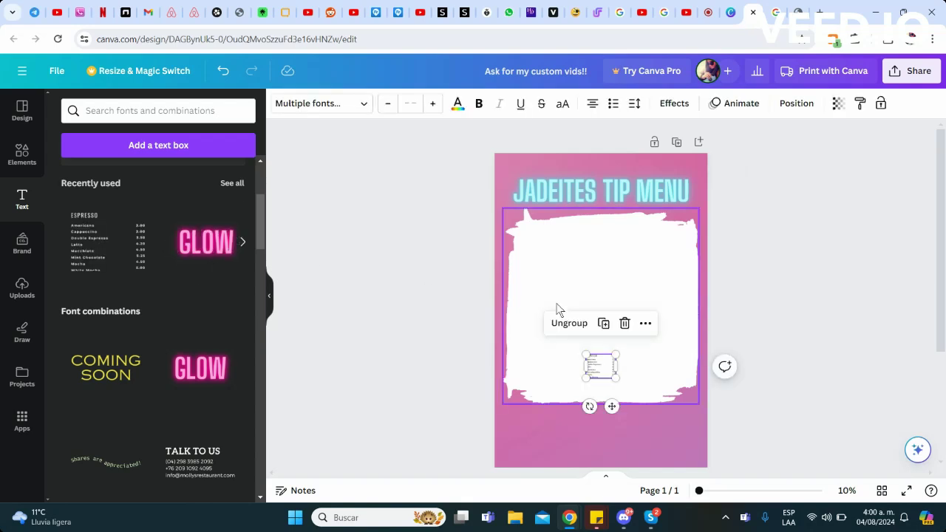
drag(578, 352, 436, 235)
mouse_move(521, 298)
mouse_down()
mouse_move(568, 291)
mouse_move(563, 303)
mouse_up()
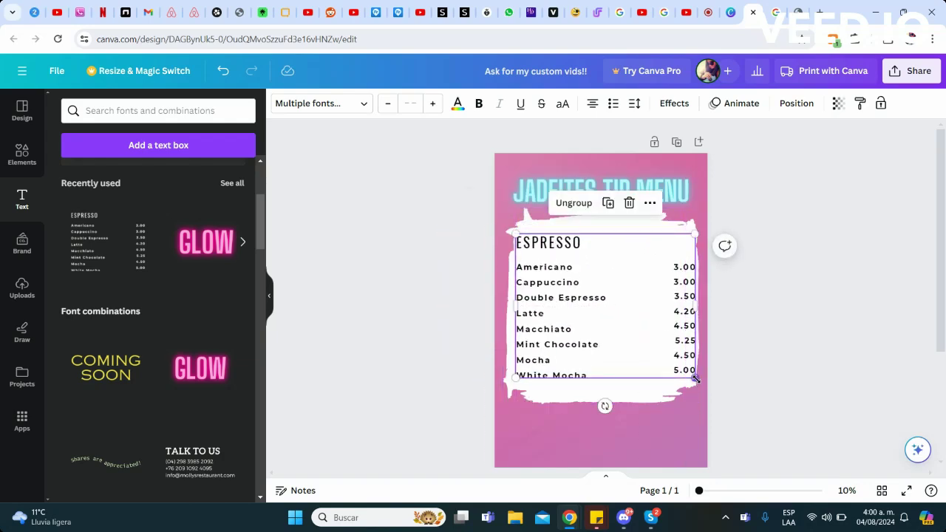
drag(695, 378, 688, 374)
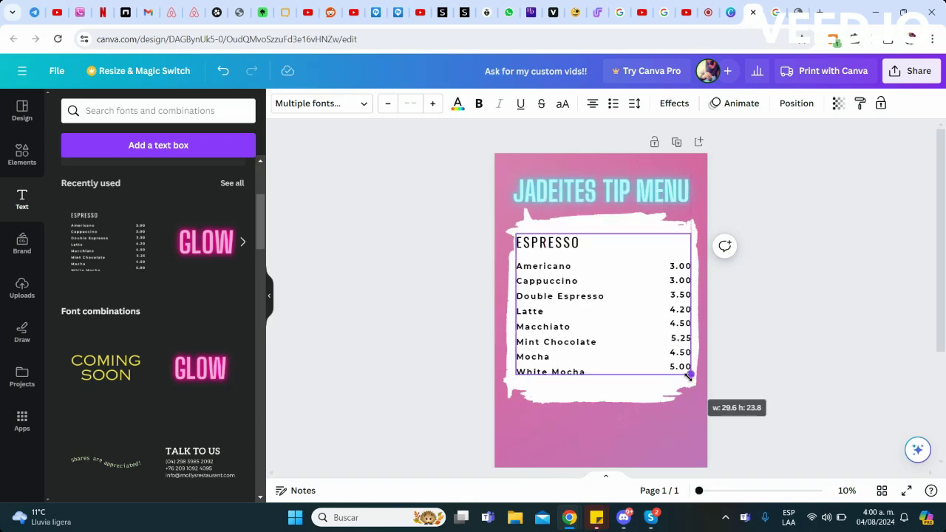
drag(599, 311, 600, 313)
click(589, 299)
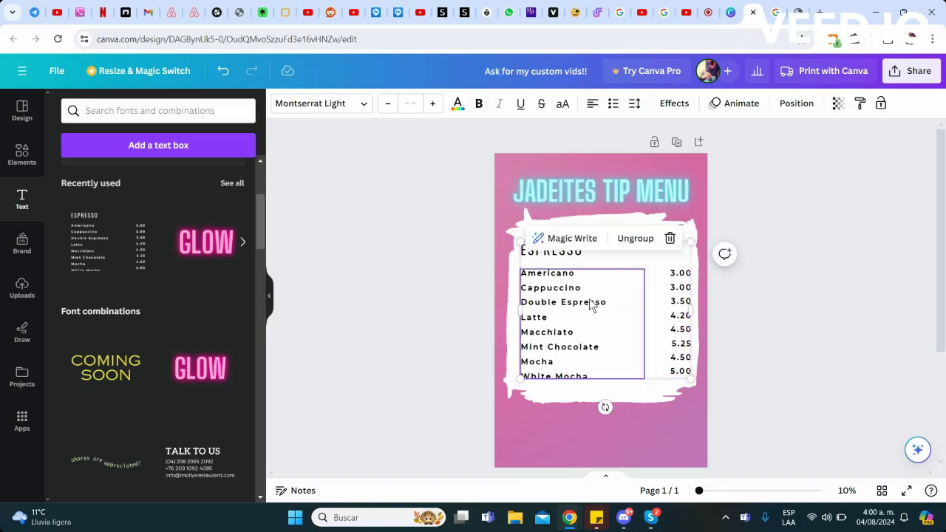
Step: Change the ESPRESSO heading to 'PRICES'
click(603, 253)
key(BackSpace)
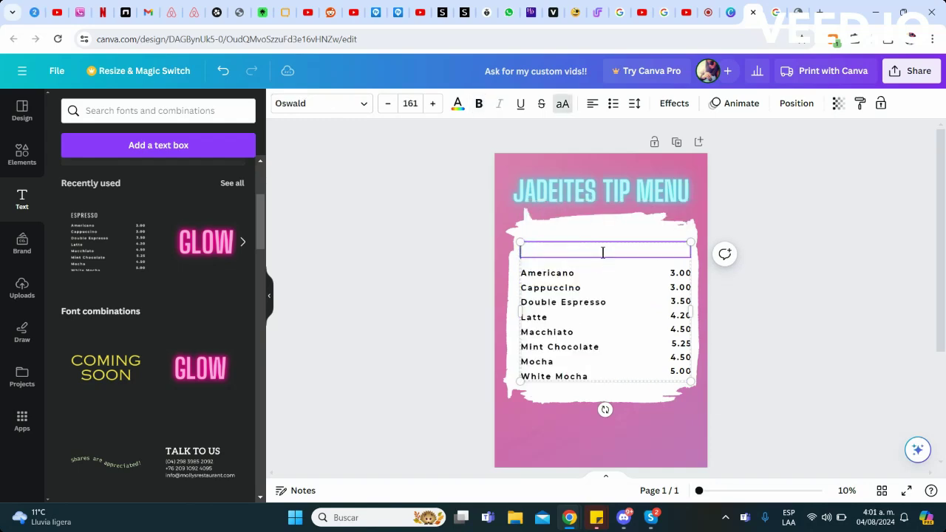
text(PRIC)
text(ES)
Step: Rewrite the items as Pics, Vids, Custom pics and two Custom vids lengths, deleting the rest
double_click(584, 277)
click(583, 273)
text(Pics)
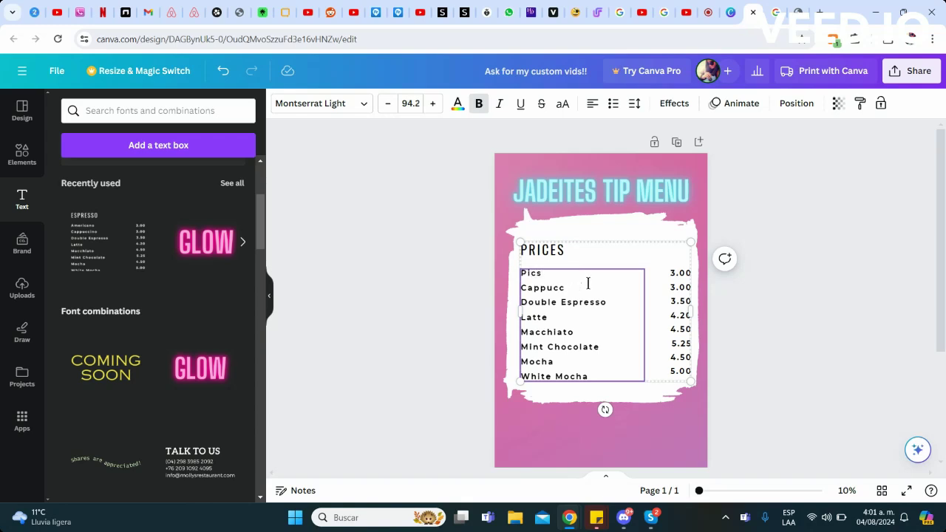
key(BackSpace)
key(BackSpace)
key(BackSpace)
text(Vids)
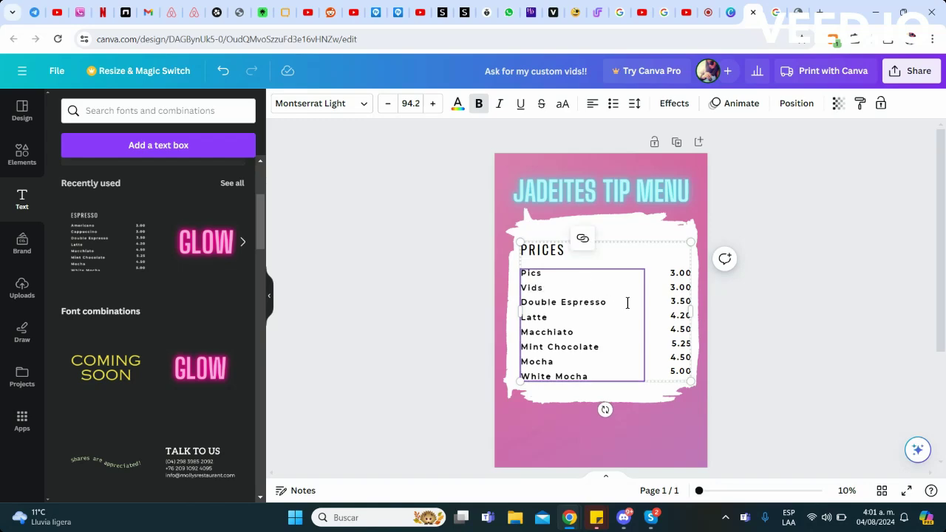
key(Right)
drag(613, 301, 533, 299)
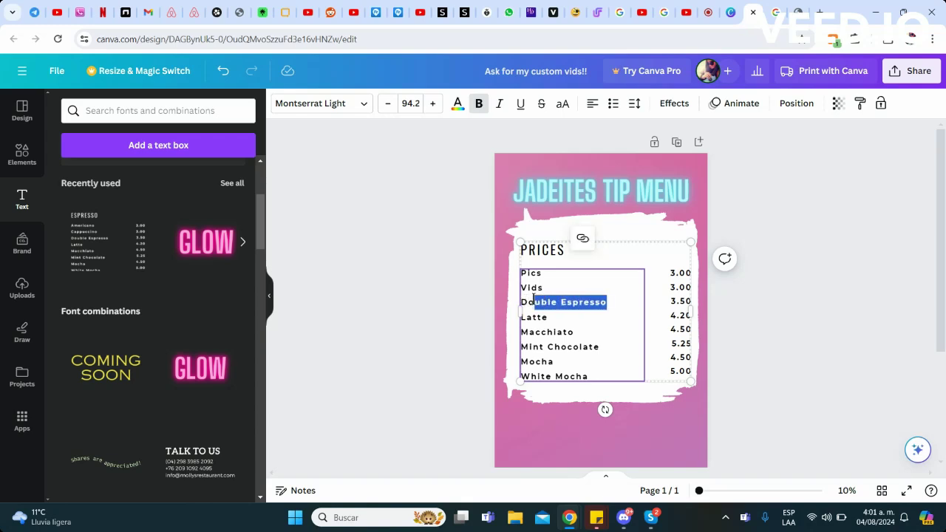
key(BackSpace)
key(BackSpace)
key(BackSpace)
text(Custom pics)
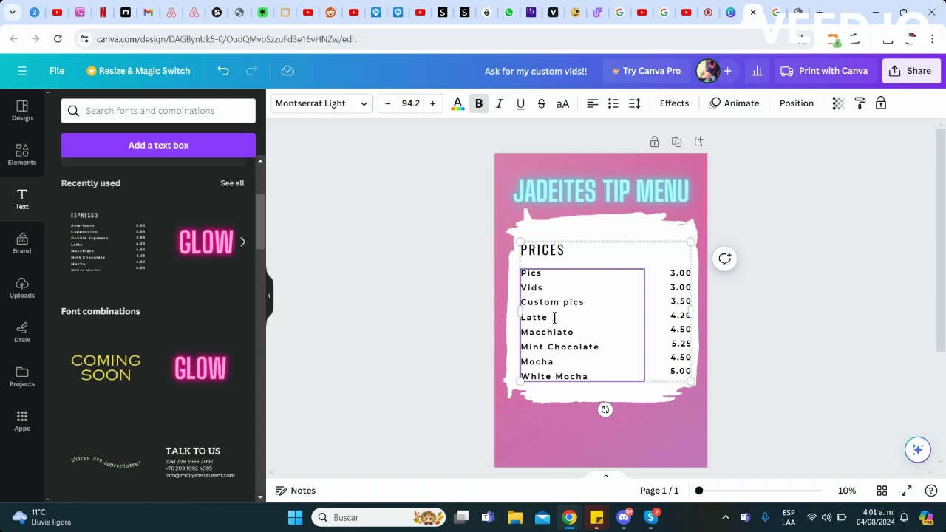
key(BackSpace)
key(BackSpace)
text(Custom vids (1-2 min)
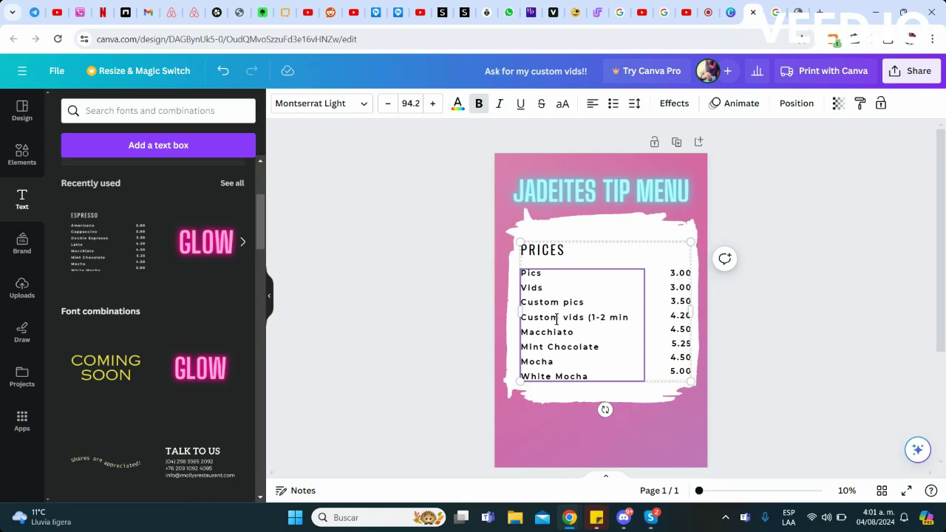
text())
key(shift+ctrl+End)
key(BackSpace)
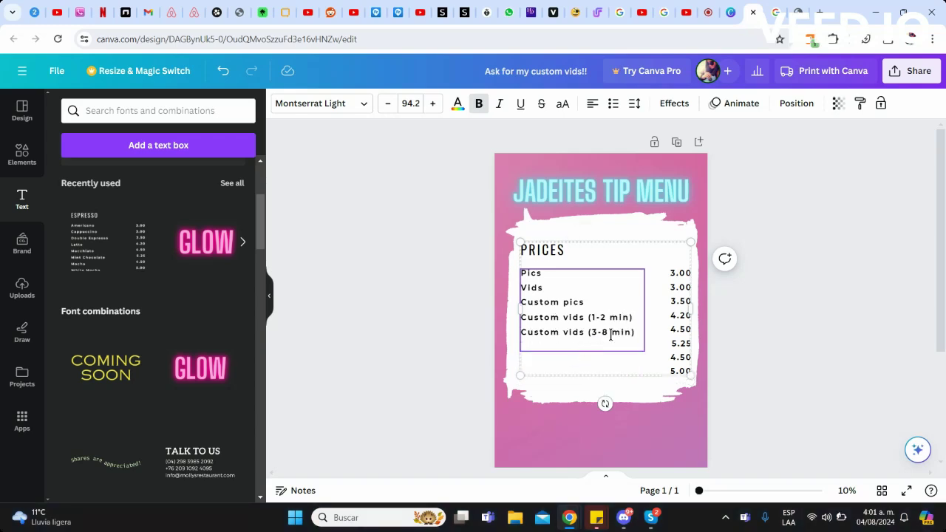
Step: Delete the three extra prices, leaving five prices from 3.00 to 4.50
click(677, 360)
double_click(677, 362)
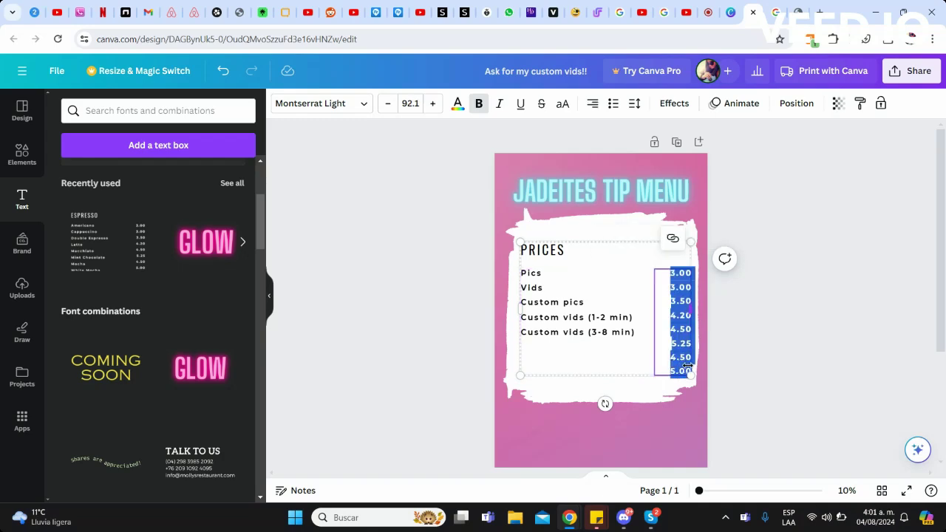
click(685, 367)
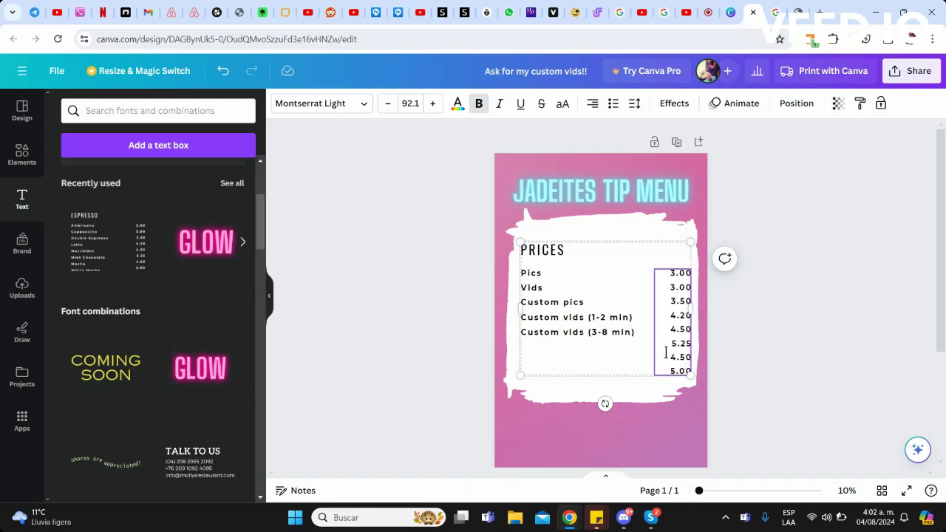
drag(667, 345, 694, 377)
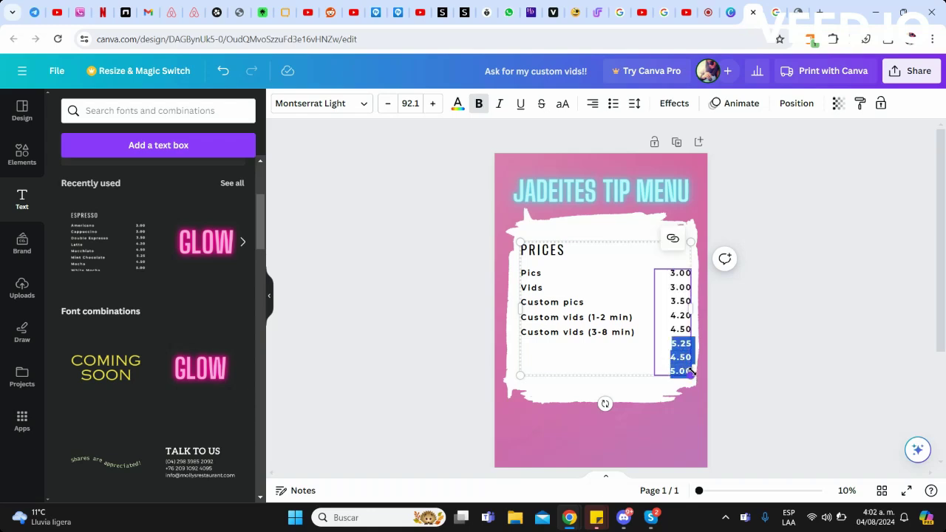
key(BackSpace)
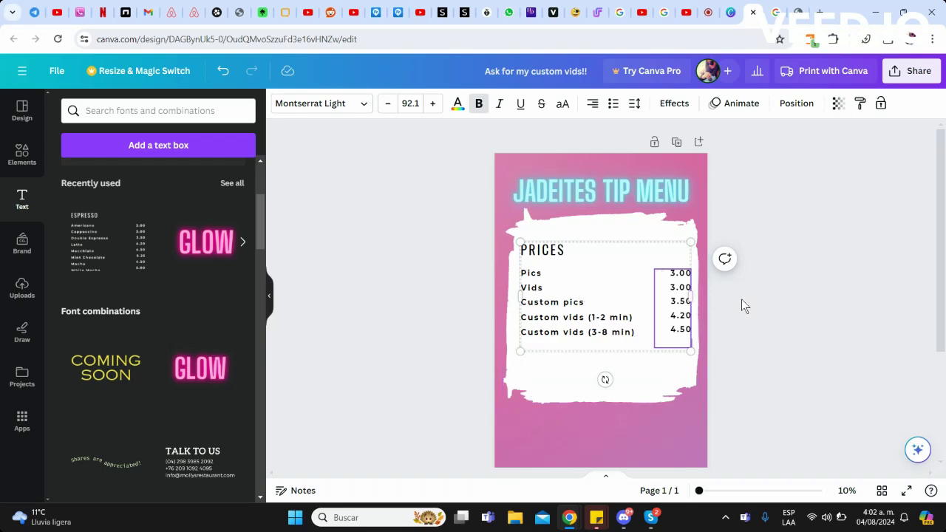
Step: Drag the uploaded cut-out photo from Uploads onto the menu
click(752, 336)
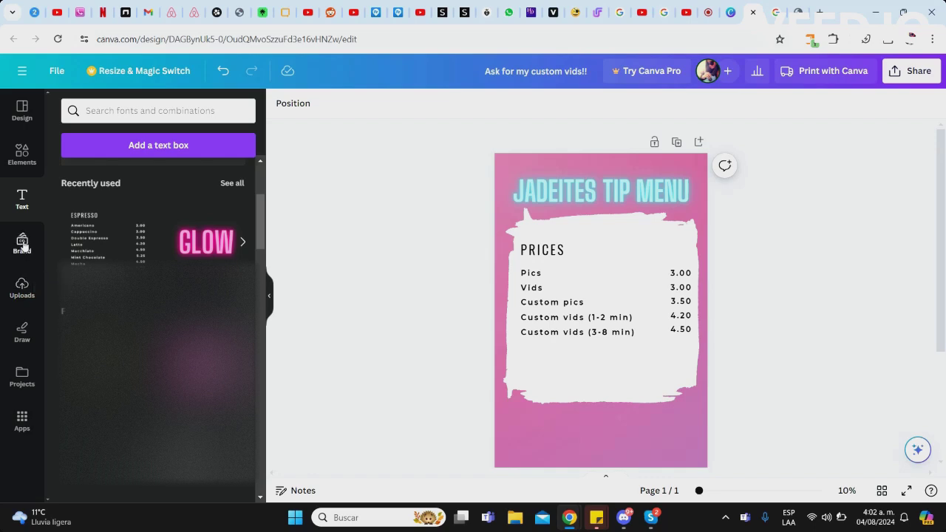
click(24, 292)
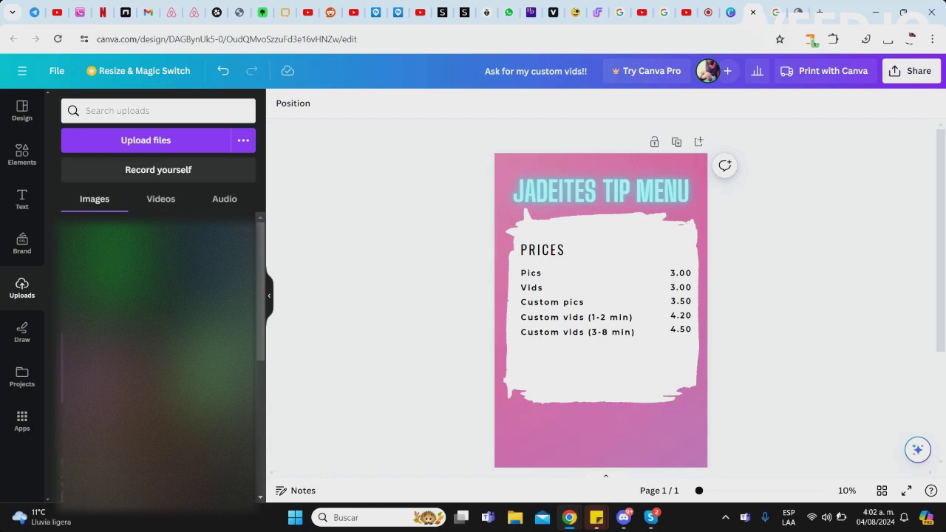
drag(159, 295, 515, 381)
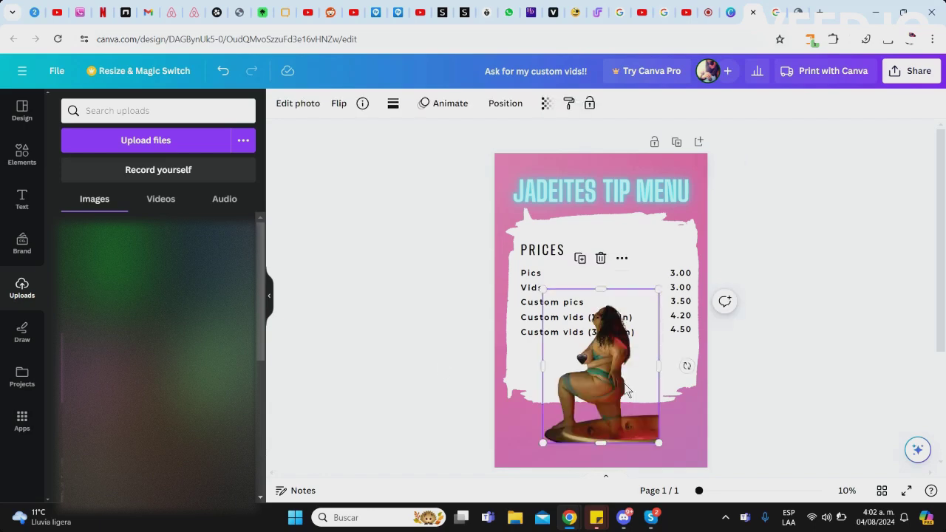
scroll(939, 235, down, 3)
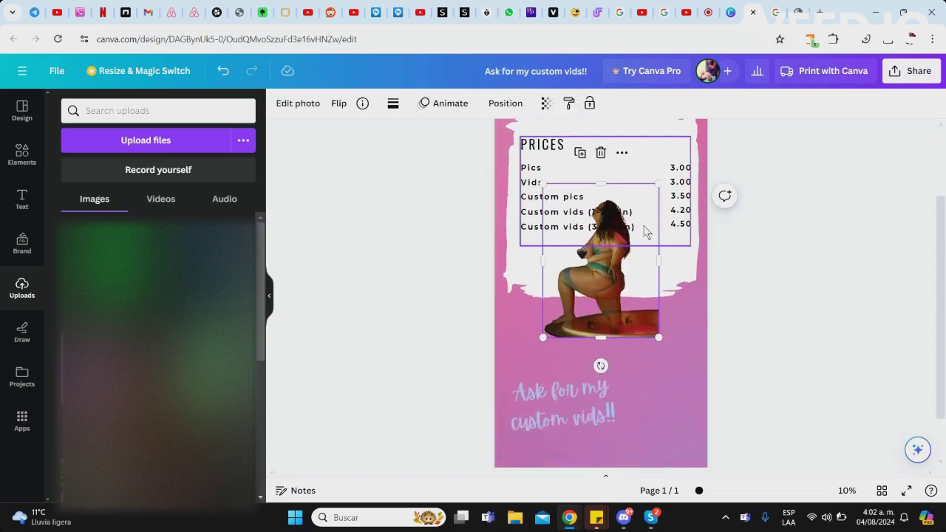
drag(614, 293, 619, 336)
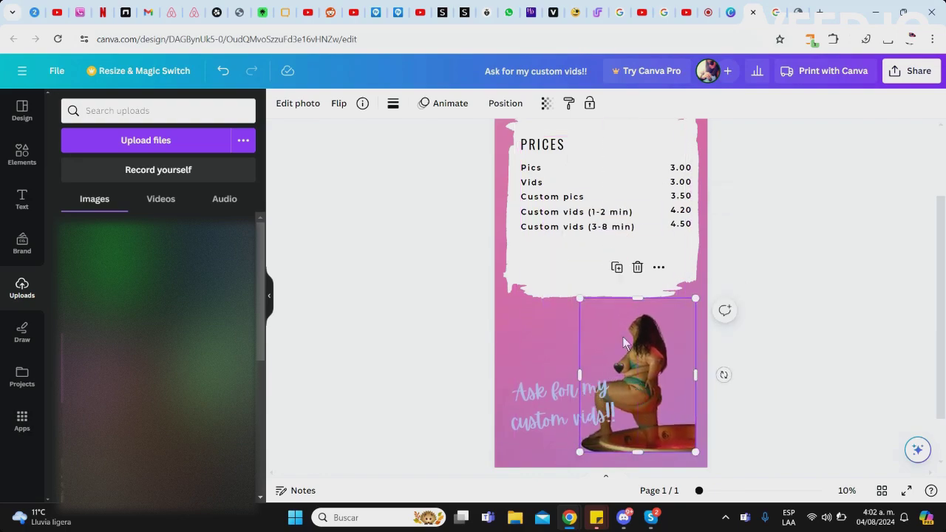
Step: Resize the photo into the lower right and move the custom vids line up beneath the prices
drag(579, 298, 503, 193)
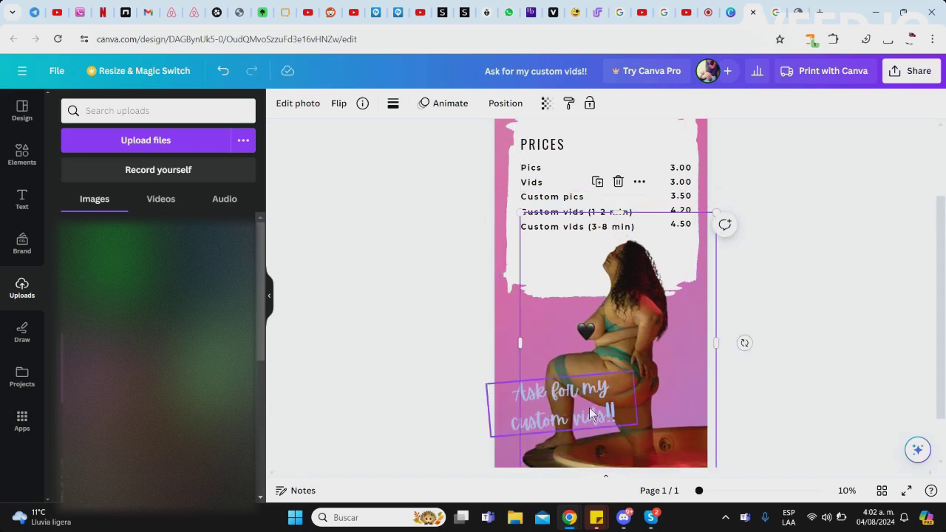
mouse_move(566, 350)
mouse_down()
mouse_move(578, 320)
mouse_move(591, 411)
mouse_up()
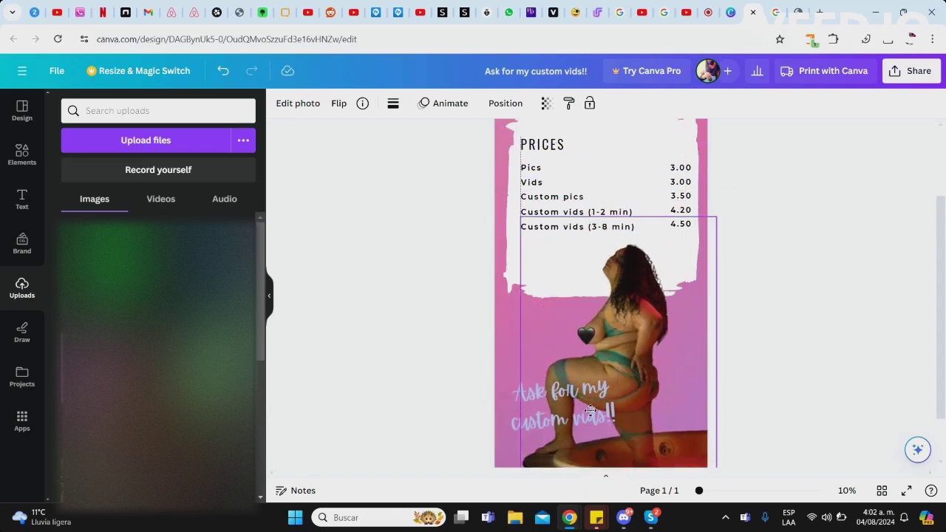
drag(522, 218, 562, 270)
drag(650, 335, 650, 295)
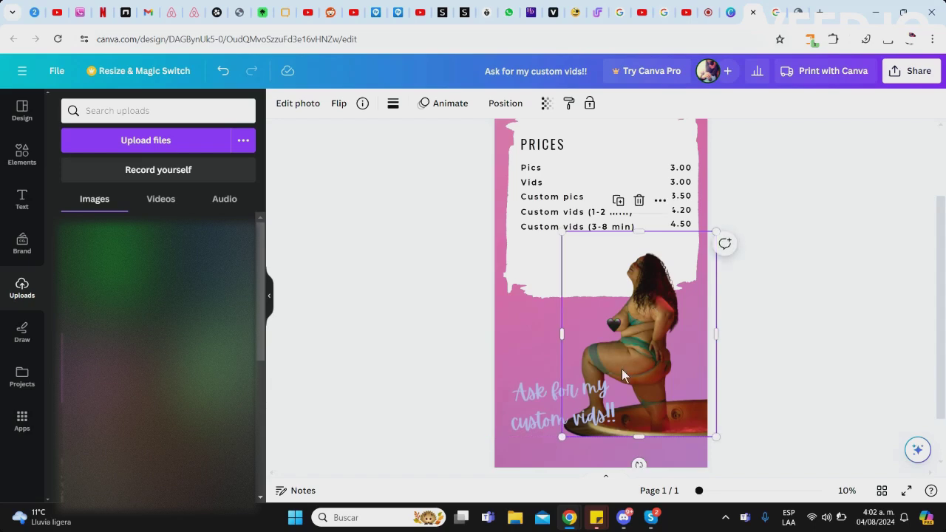
drag(562, 438, 551, 453)
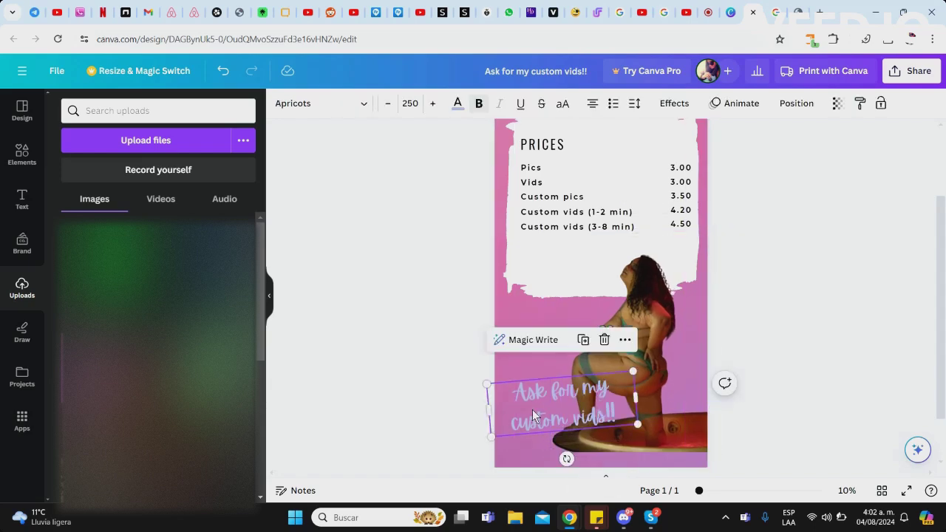
mouse_move(533, 415)
mouse_down()
mouse_move(541, 279)
mouse_move(618, 323)
mouse_move(592, 337)
mouse_move(568, 328)
mouse_up()
click(439, 310)
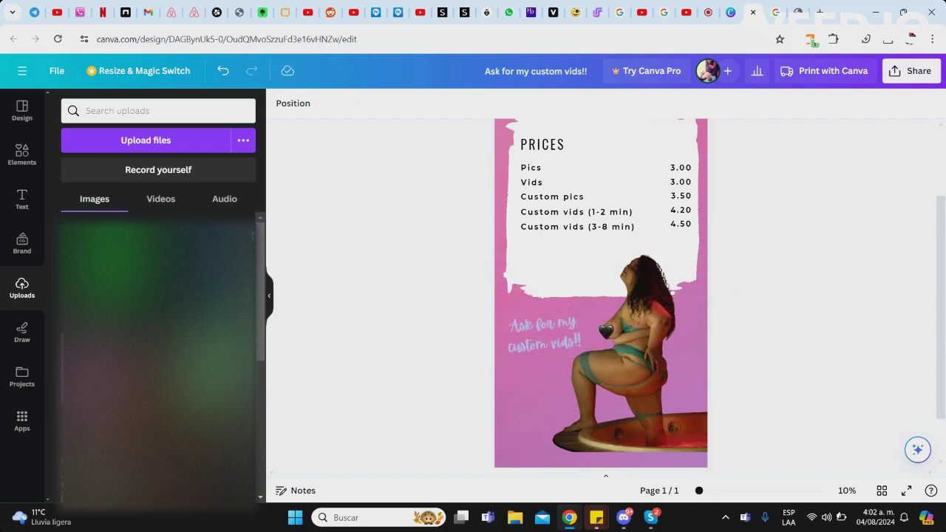
Step: Paste the Twitter bird and Cash App icons, shrink both, and stack them under the prices
key(ctrl+v)
mouse_move(614, 293)
mouse_down()
mouse_move(569, 232)
mouse_move(553, 254)
mouse_move(543, 244)
mouse_up()
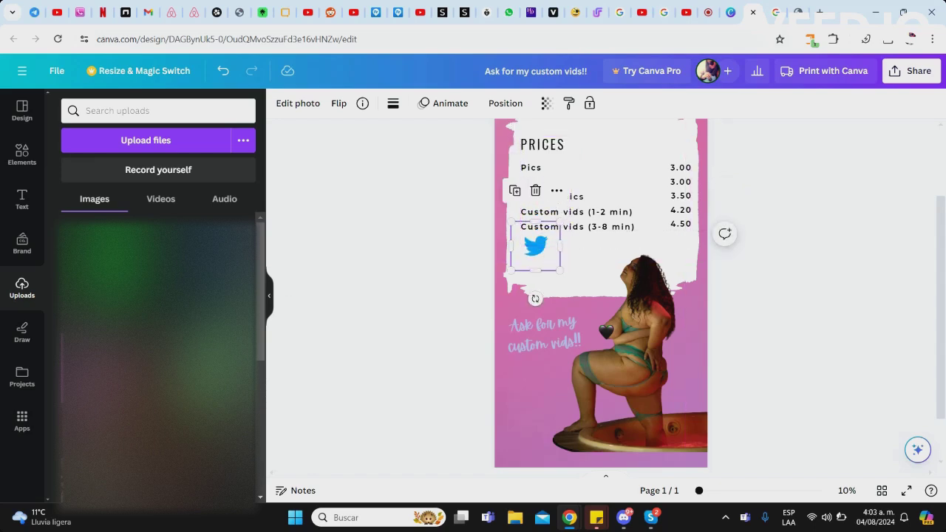
key(ctrl+v)
drag(610, 283, 536, 282)
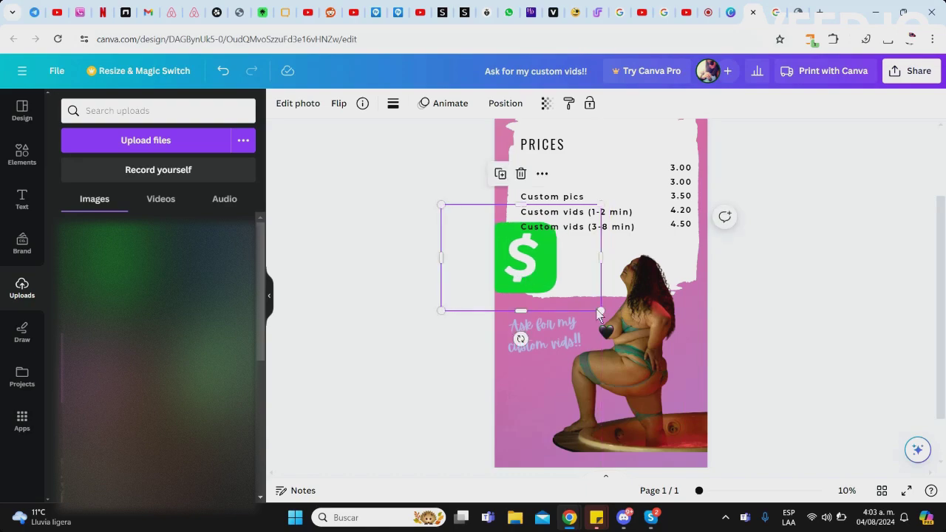
mouse_move(587, 303)
mouse_down()
mouse_move(495, 241)
mouse_move(541, 276)
mouse_move(540, 268)
mouse_up()
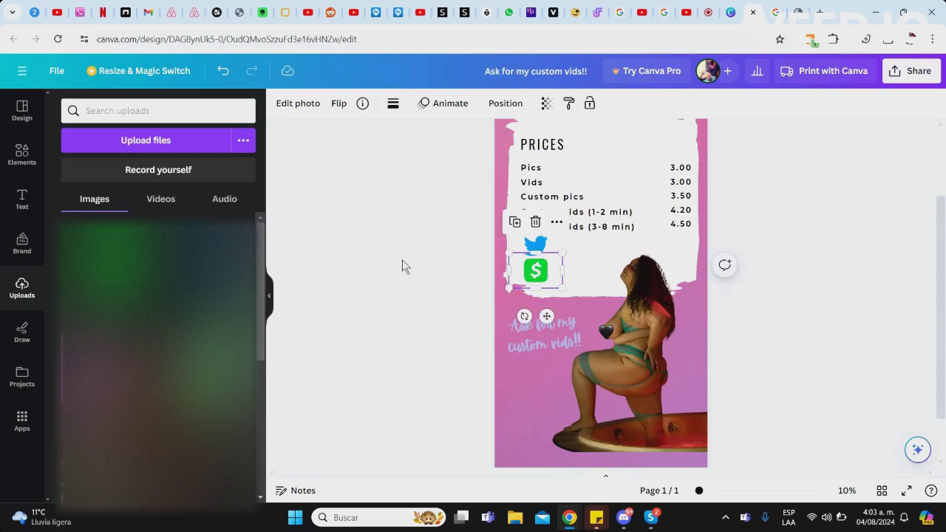
click(355, 263)
click(22, 198)
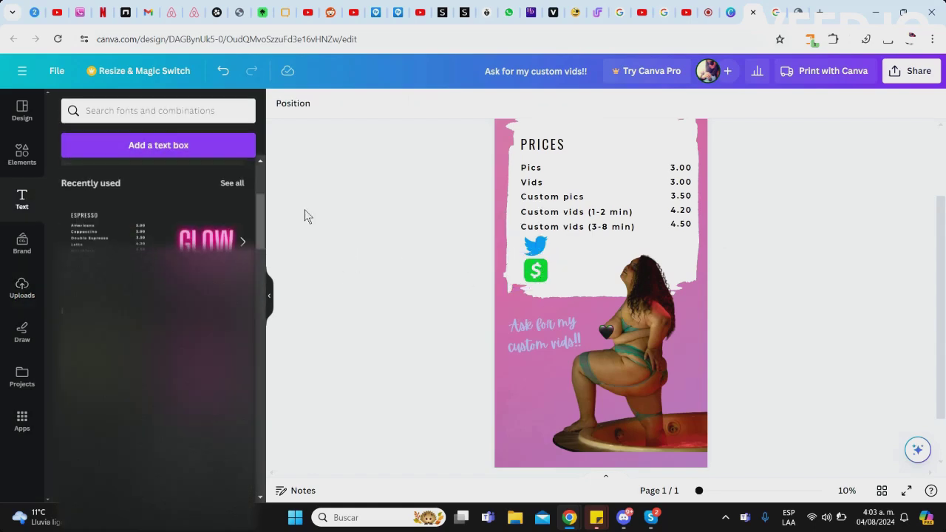
drag(259, 218, 262, 140)
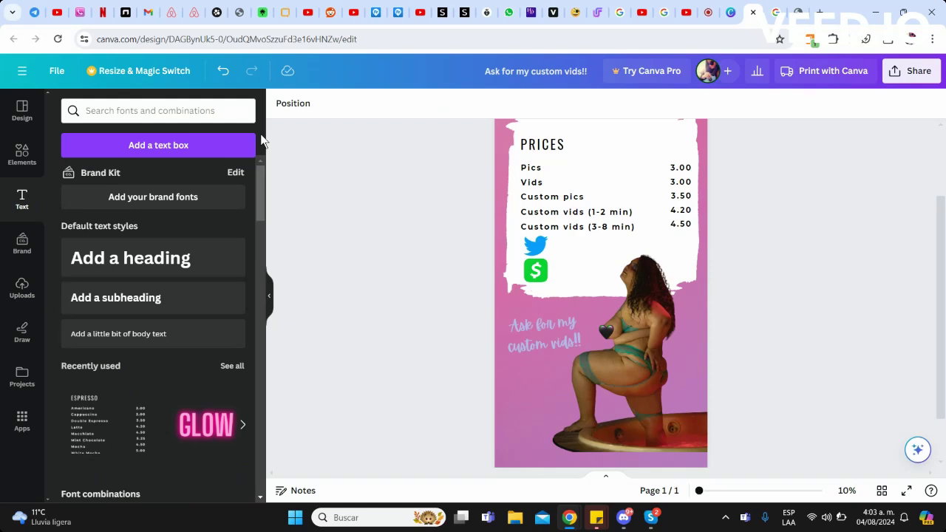
click(207, 294)
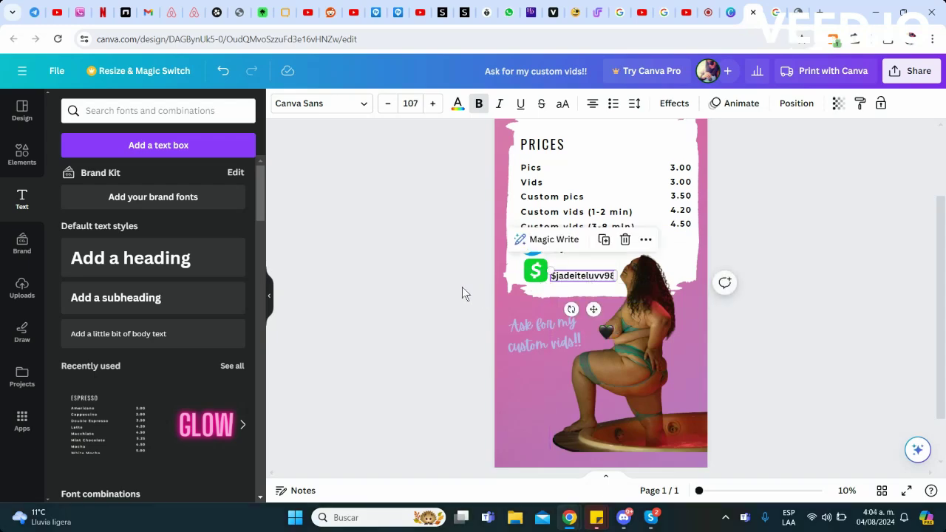
click(461, 290)
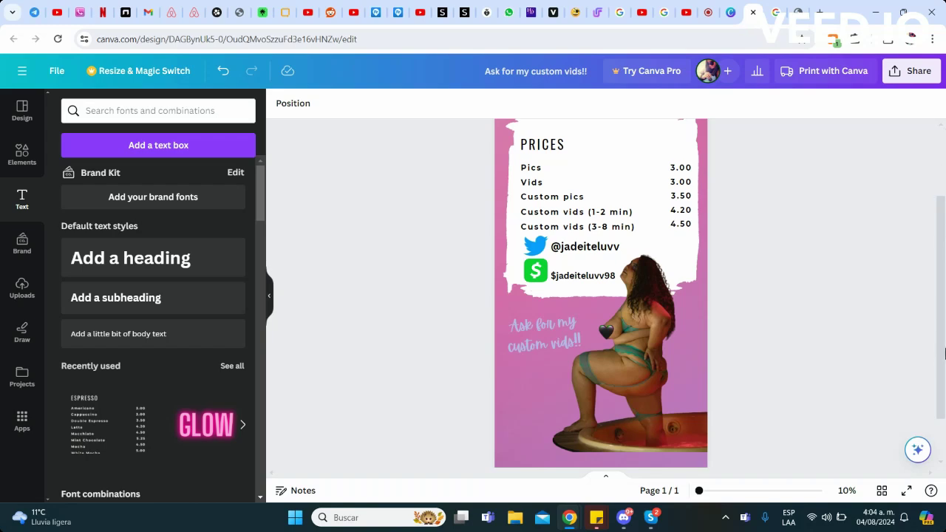
mouse_move(944, 293)
mouse_down()
mouse_move(944, 230)
mouse_move(944, 258)
mouse_up()
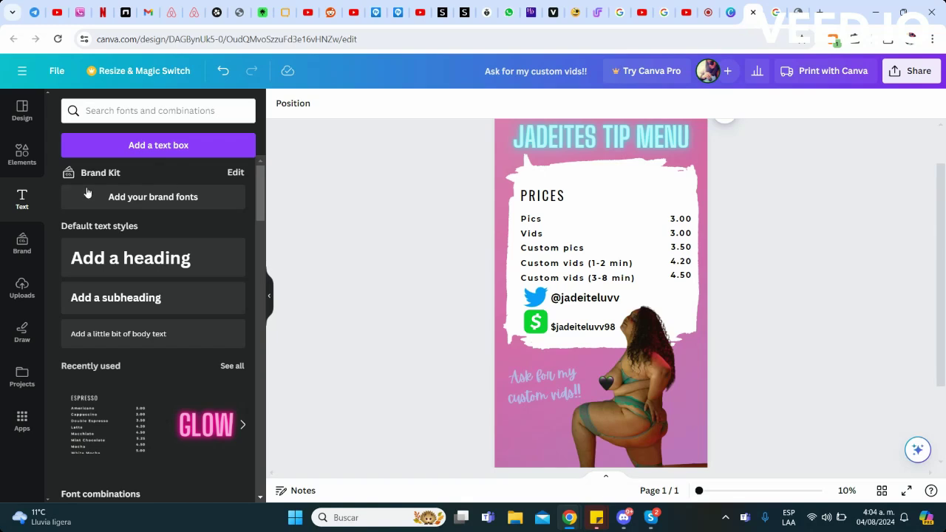
Step: Search the Elements graphics for 'money'
click(22, 294)
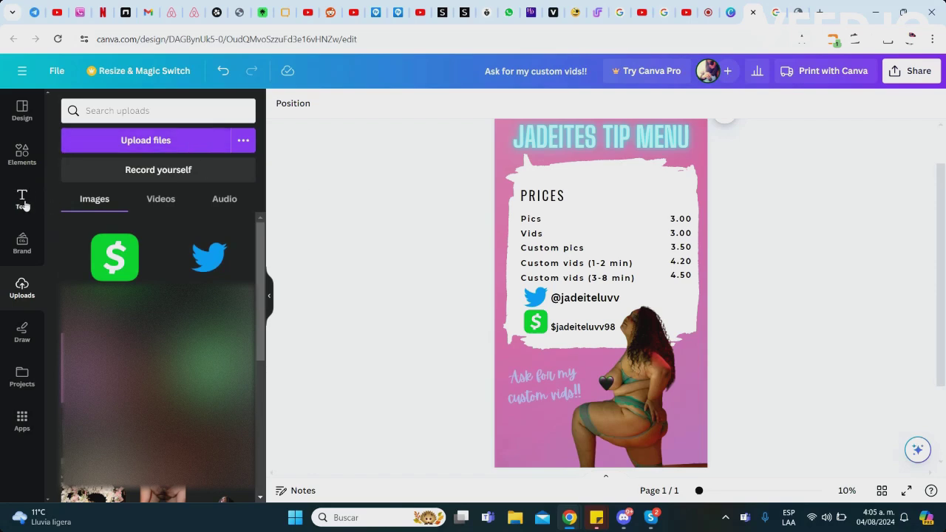
click(22, 154)
click(171, 112)
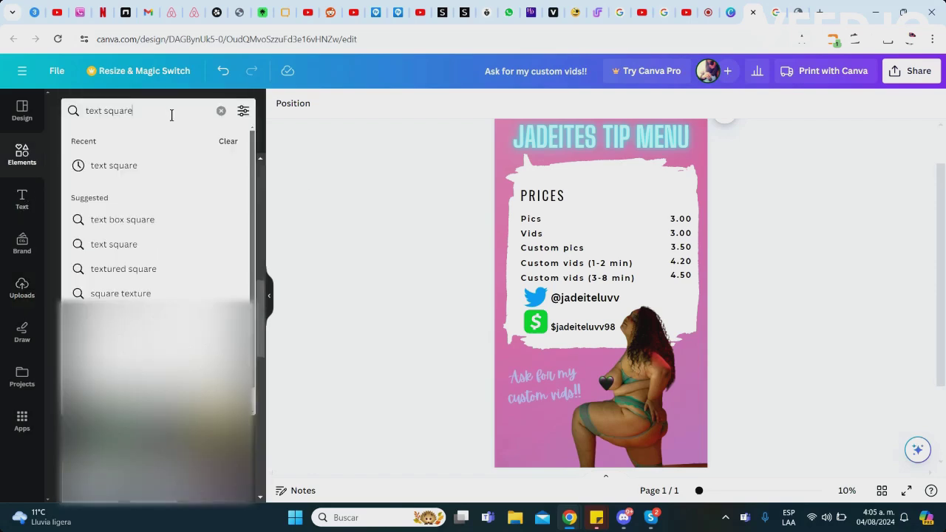
key(Return)
key(BackSpace)
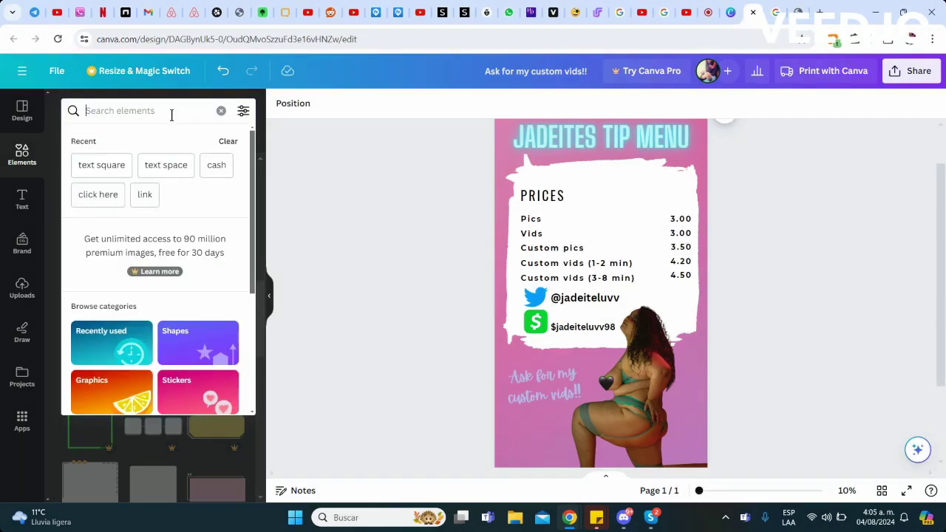
text(mon)
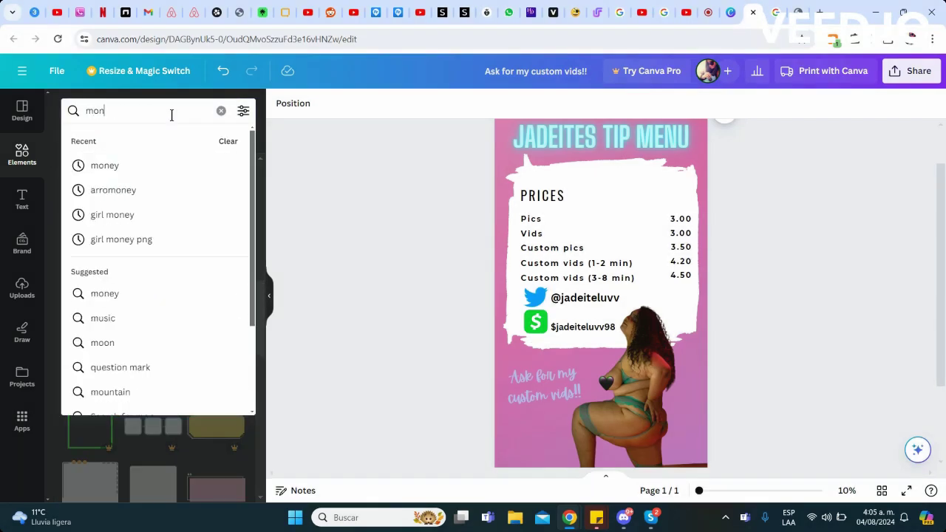
text(ey)
key(Return)
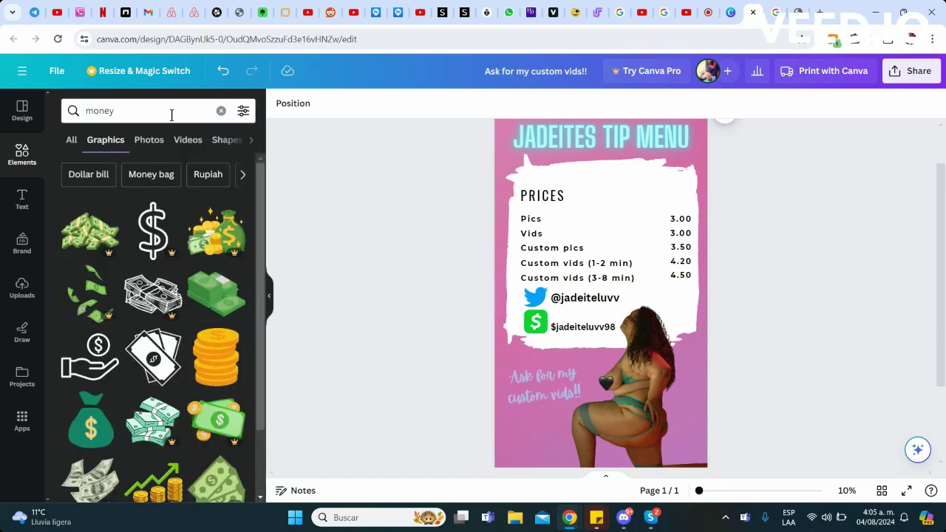
drag(258, 181, 260, 299)
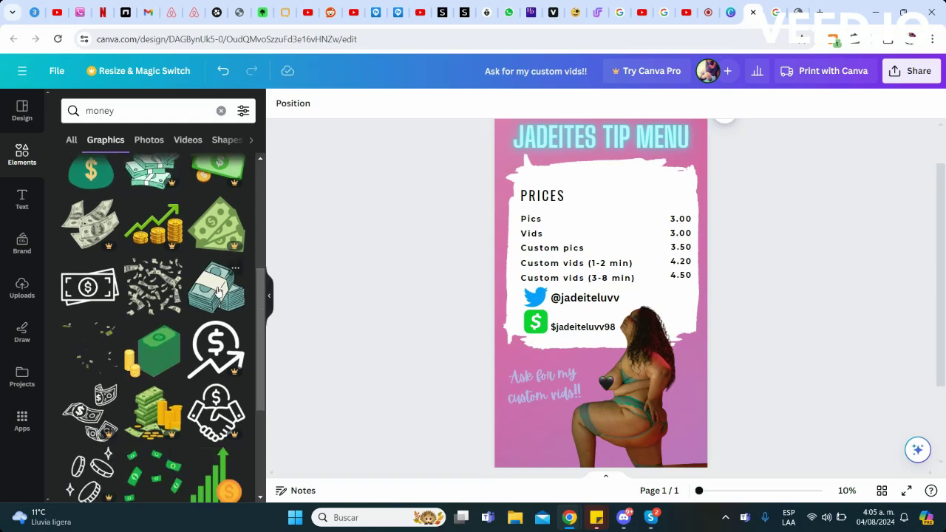
Step: Place the stack-of-cash graphic above the PRICES heading and shrink it to a small icon
click(216, 288)
mouse_move(632, 330)
mouse_down()
mouse_move(659, 211)
mouse_move(623, 187)
mouse_up()
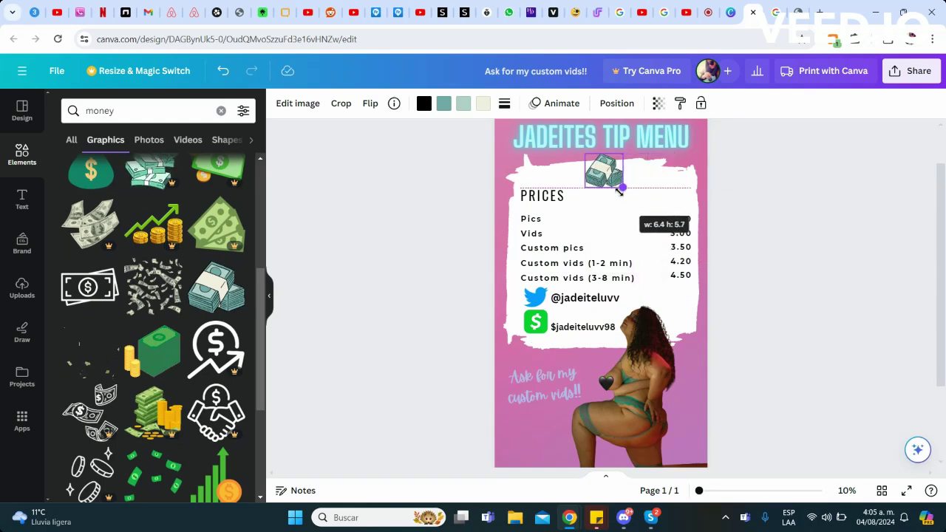
click(776, 233)
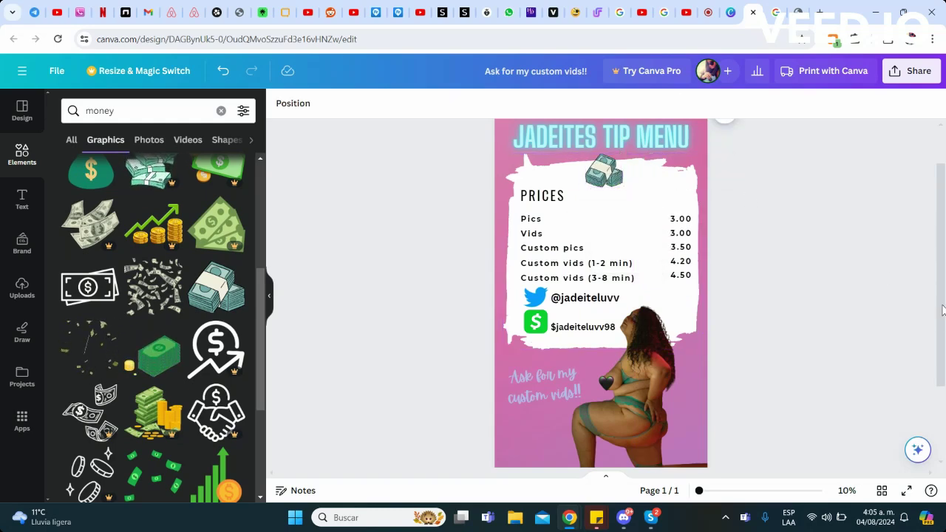
mouse_move(944, 314)
mouse_down()
mouse_move(945, 326)
mouse_move(944, 305)
mouse_up()
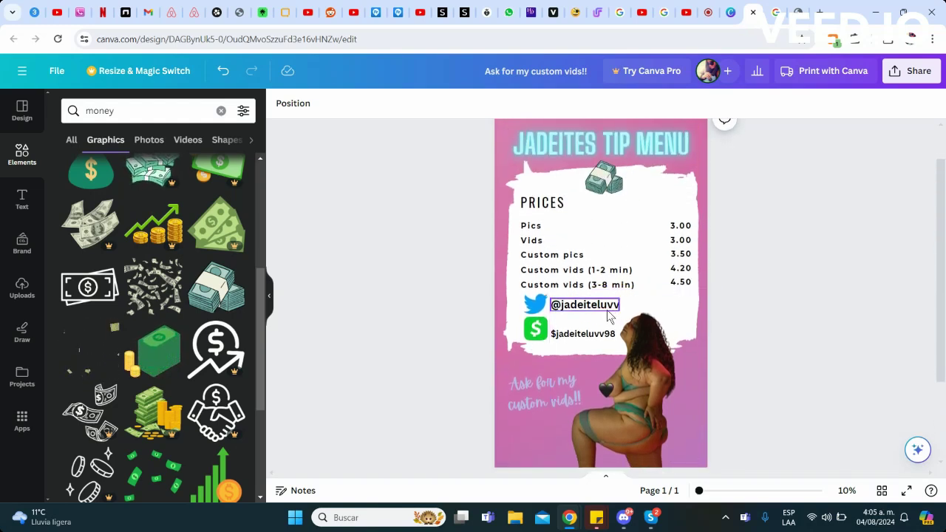
Step: Download the tip menu as a JPG, view the saved image, and dismiss the print promo
click(914, 72)
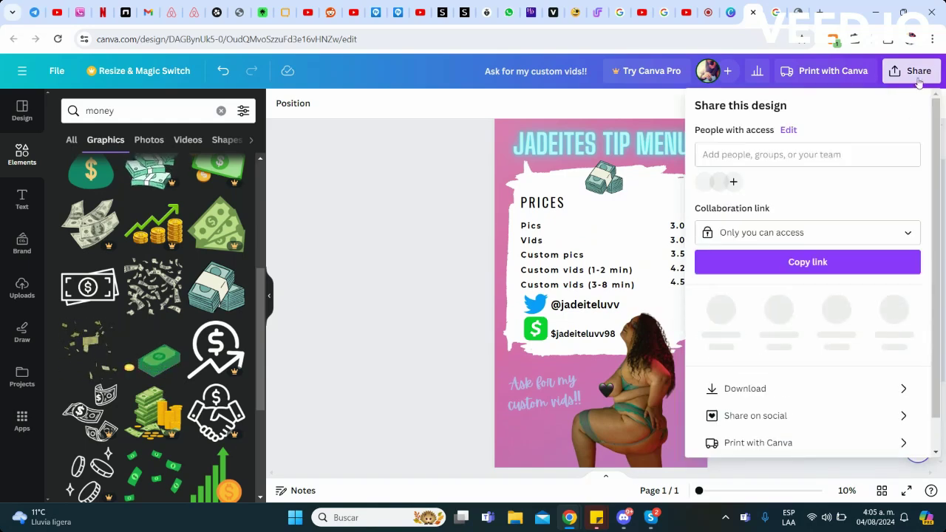
click(746, 392)
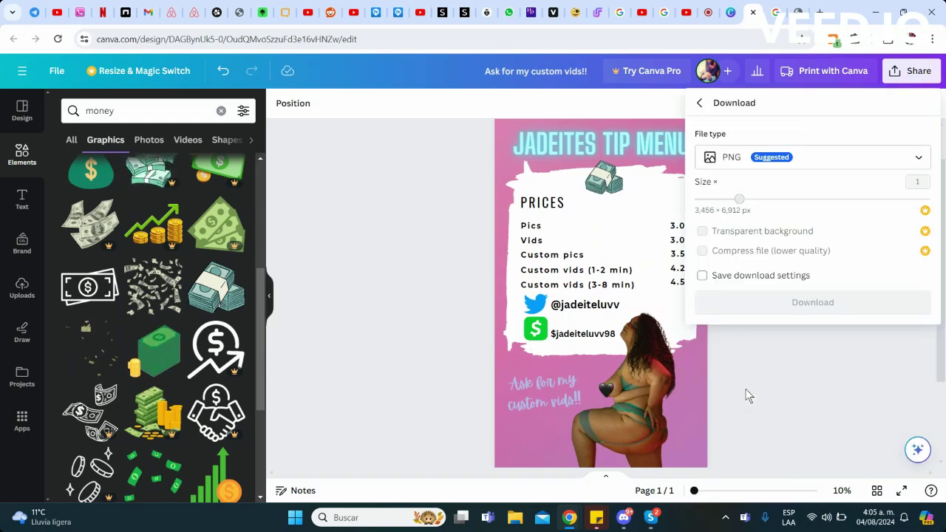
click(734, 159)
click(750, 193)
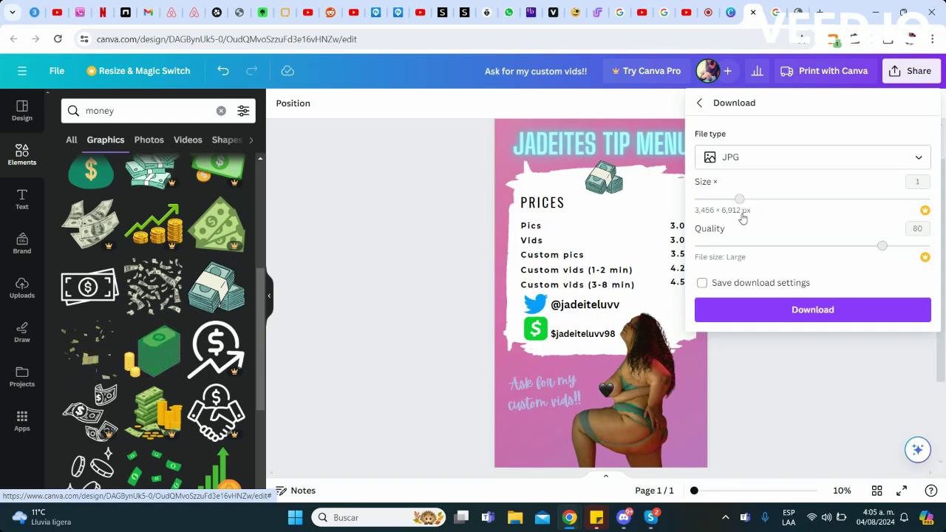
click(766, 310)
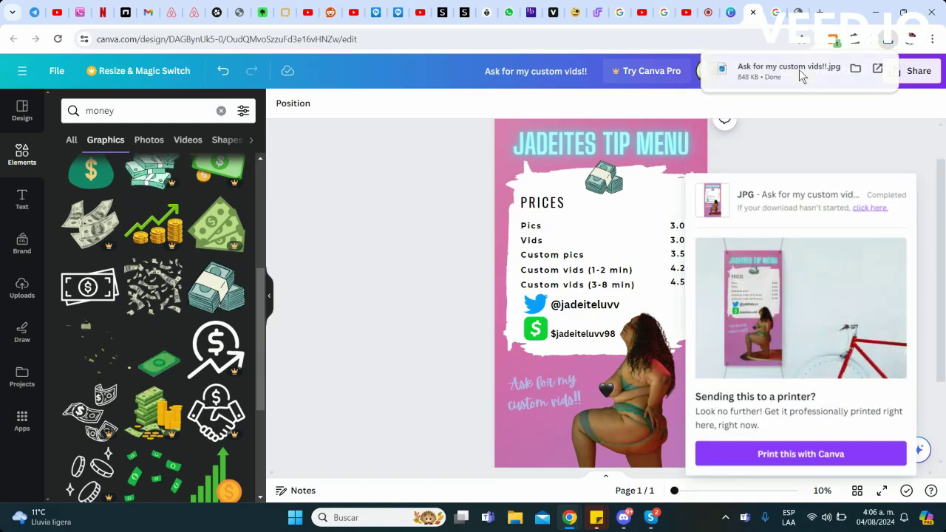
click(800, 75)
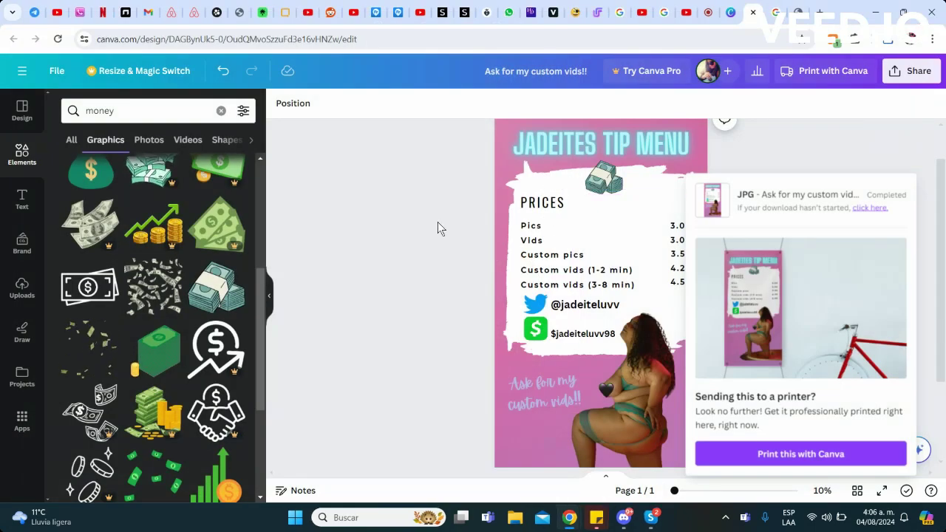
click(437, 221)
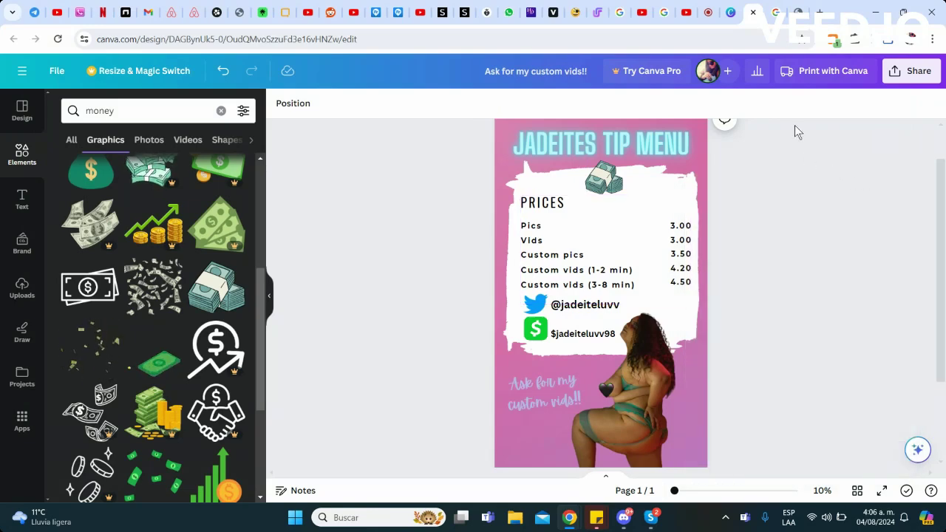
click(781, 24)
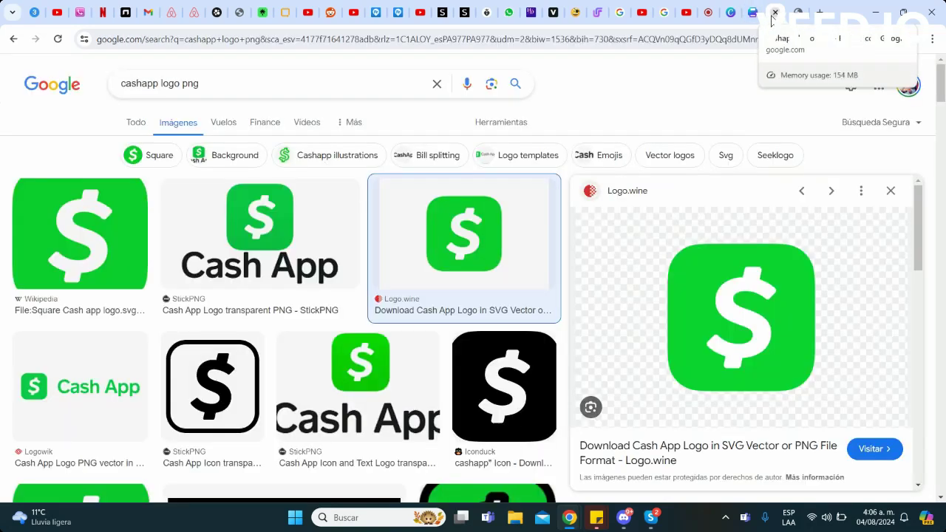
click(725, 39)
key(BackSpace)
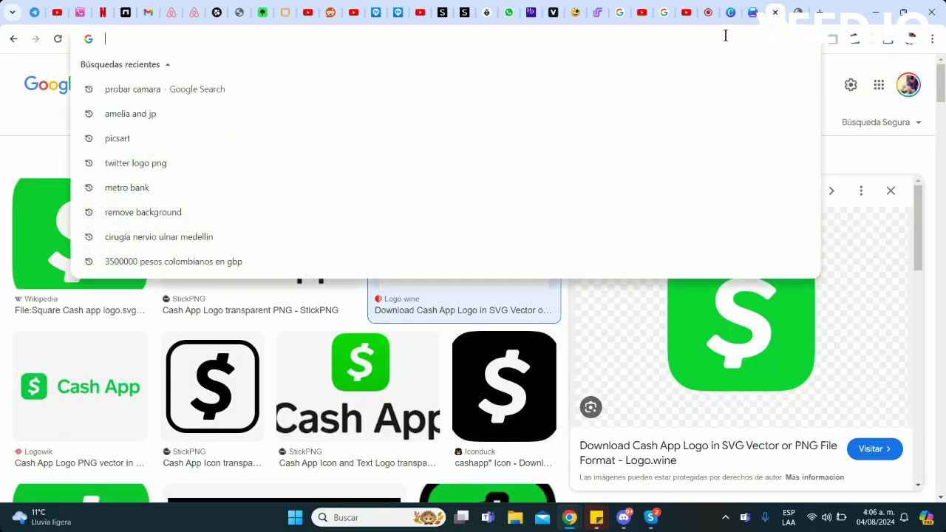
text(picsart)
key(Return)
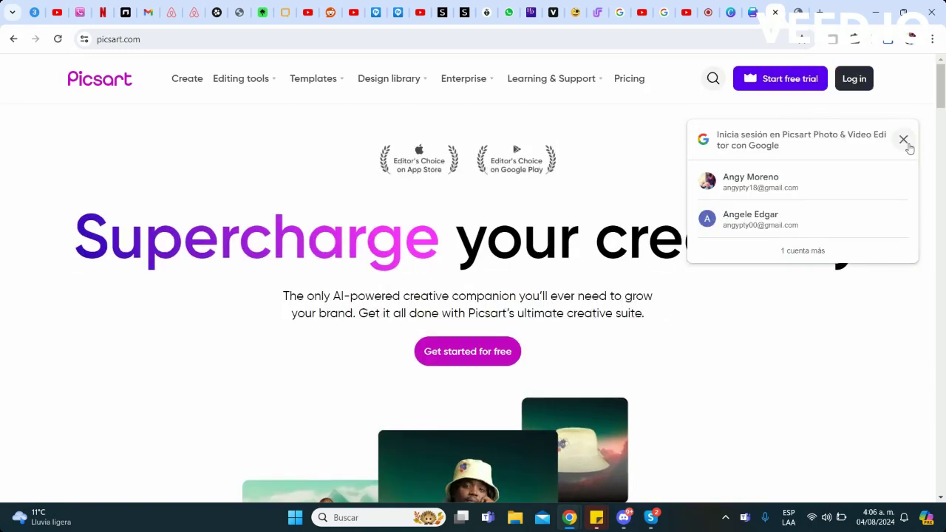
click(904, 140)
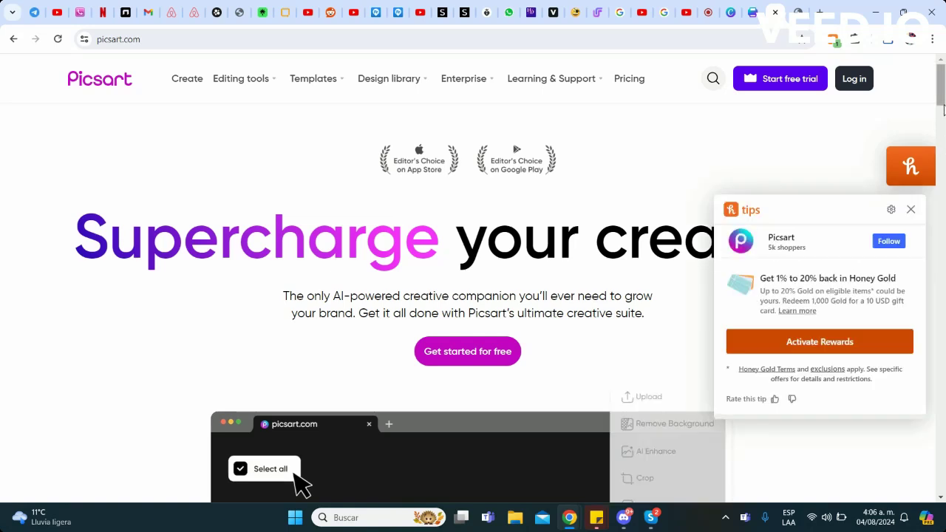
click(911, 210)
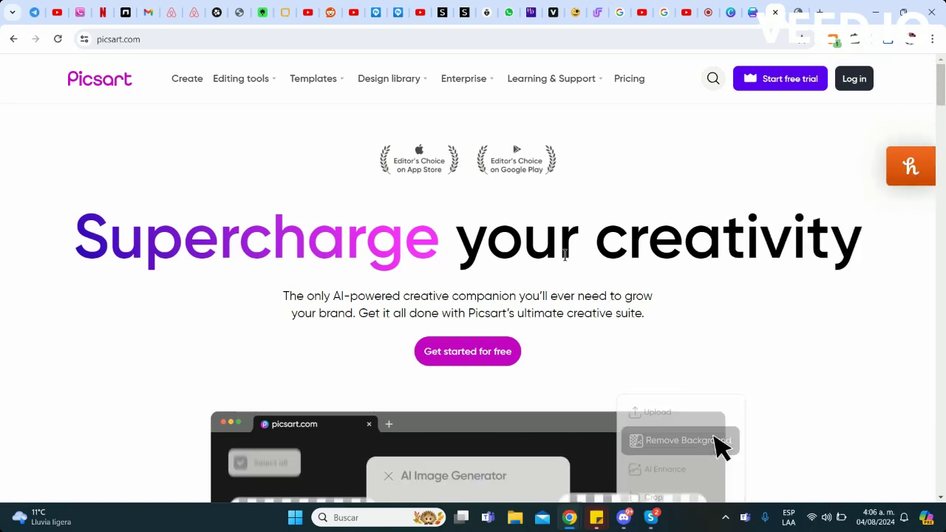
click(748, 13)
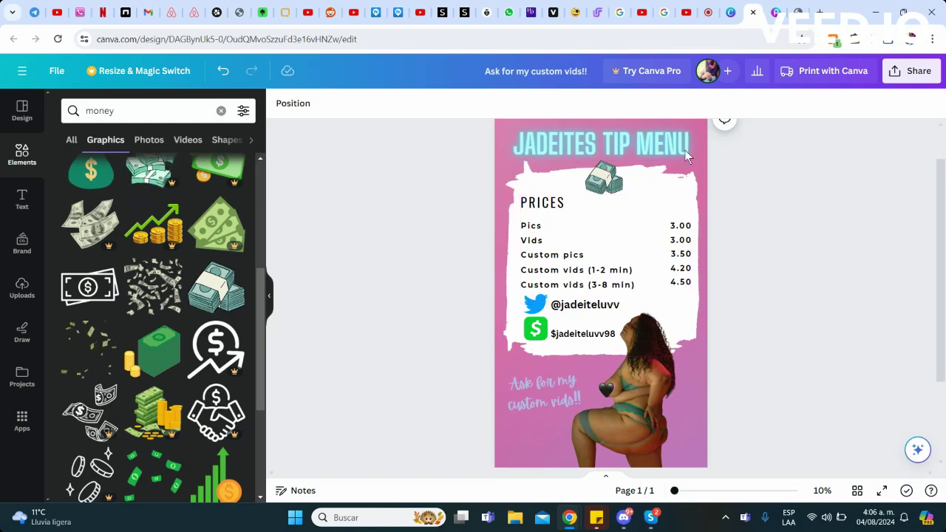
Step: From Canva Home's recent designs, close the Linktree flyer and open the FINDOM 101 thumbnail
click(22, 111)
click(23, 71)
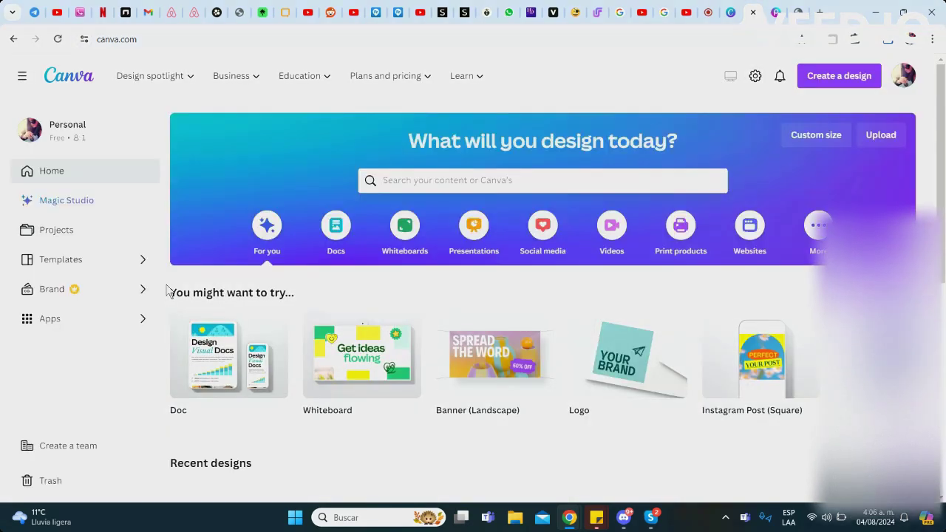
scroll(945, 173, down, 1)
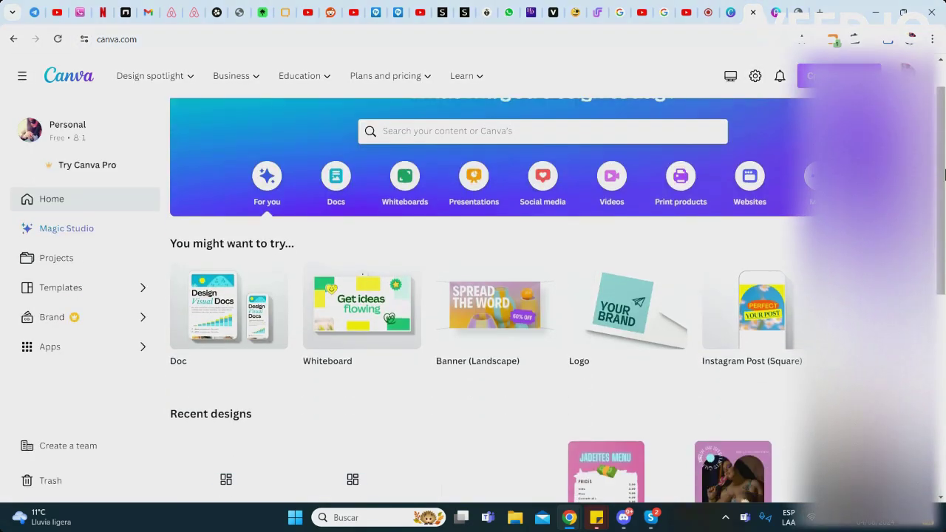
scroll(944, 174, down, 1)
scroll(945, 173, down, 2)
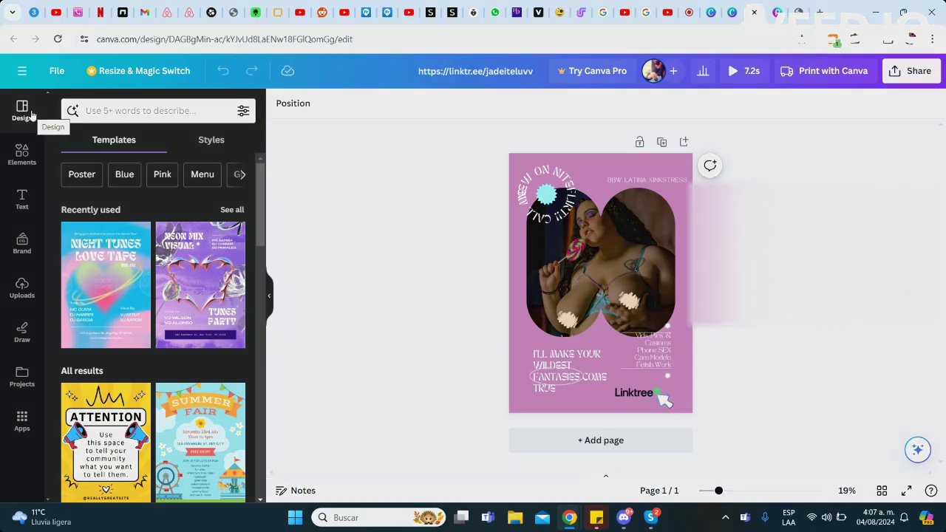
click(754, 13)
mouse_move(353, 370)
click(355, 395)
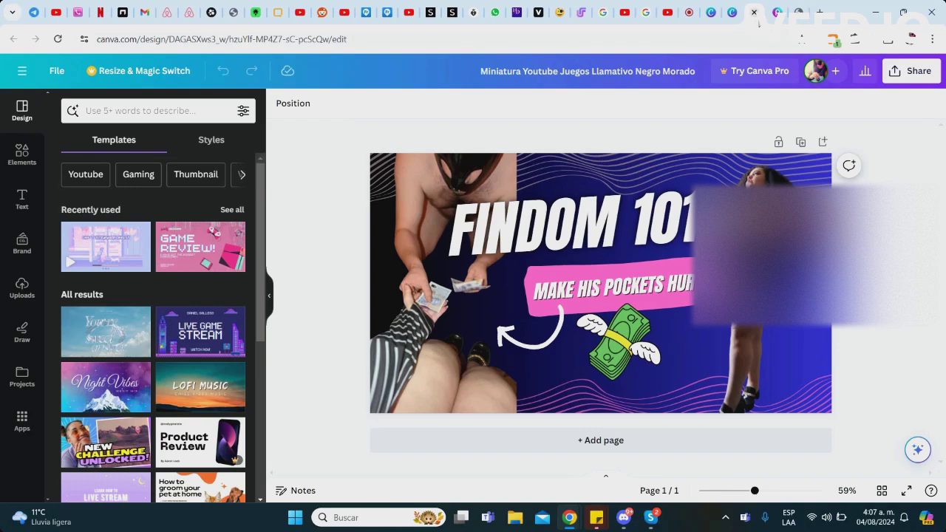
Step: Close the FINDOM 101 design and briefly open the beige collage design from recent designs
click(754, 13)
mouse_move(944, 248)
mouse_down()
mouse_move(945, 324)
mouse_move(945, 312)
mouse_up()
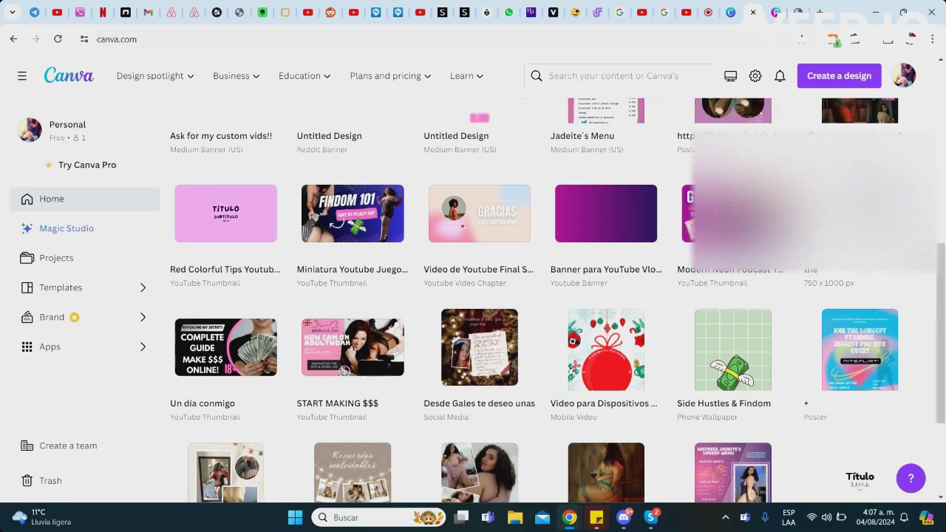
click(859, 347)
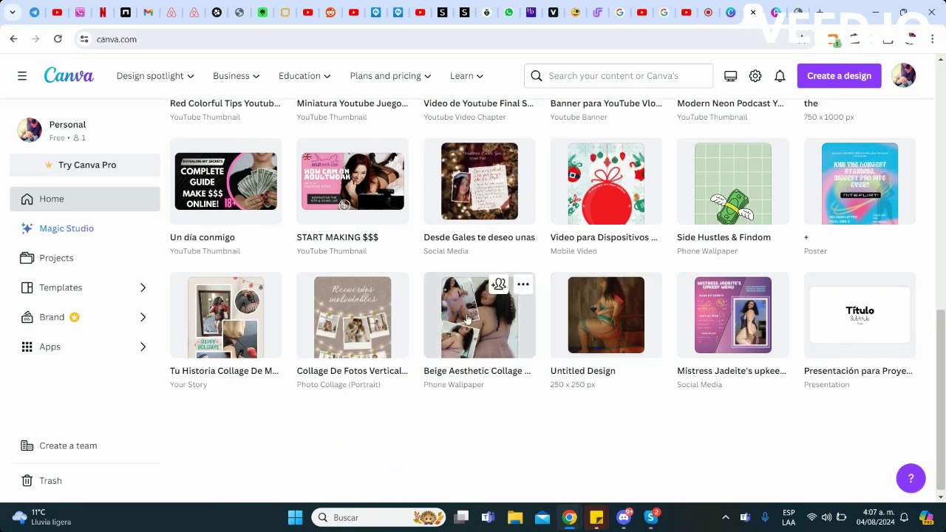
click(469, 321)
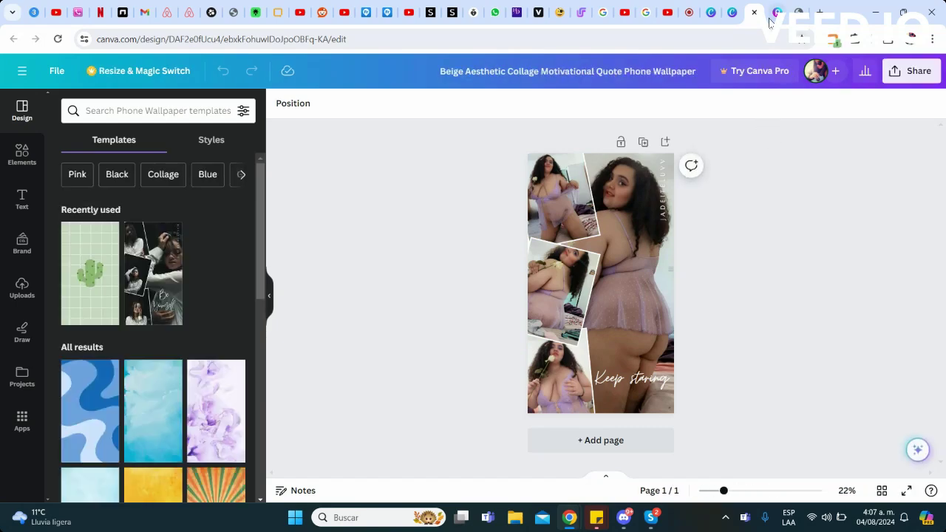
key(alt+Left)
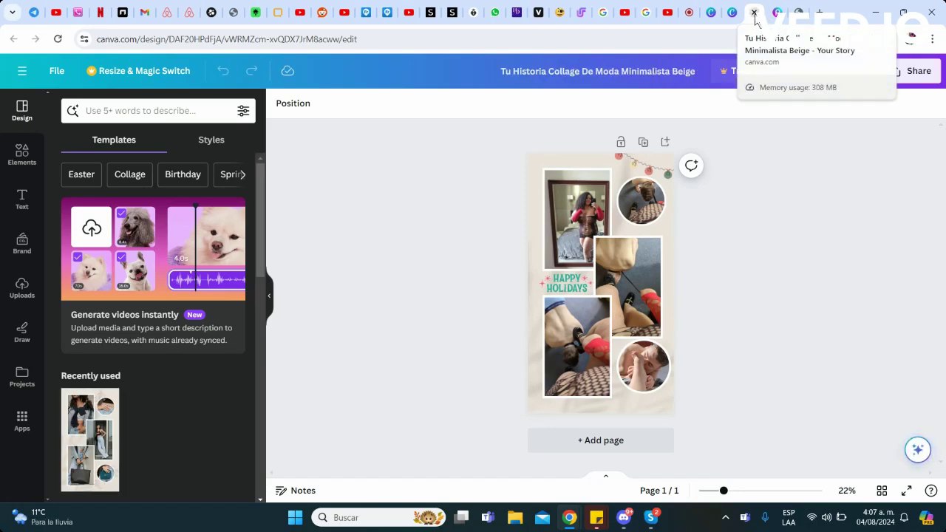
Step: Adjust the collage zoom, close its tab, and switch to the veed.io recorder page
mouse_move(724, 491)
mouse_down()
mouse_move(743, 492)
mouse_move(719, 491)
mouse_up()
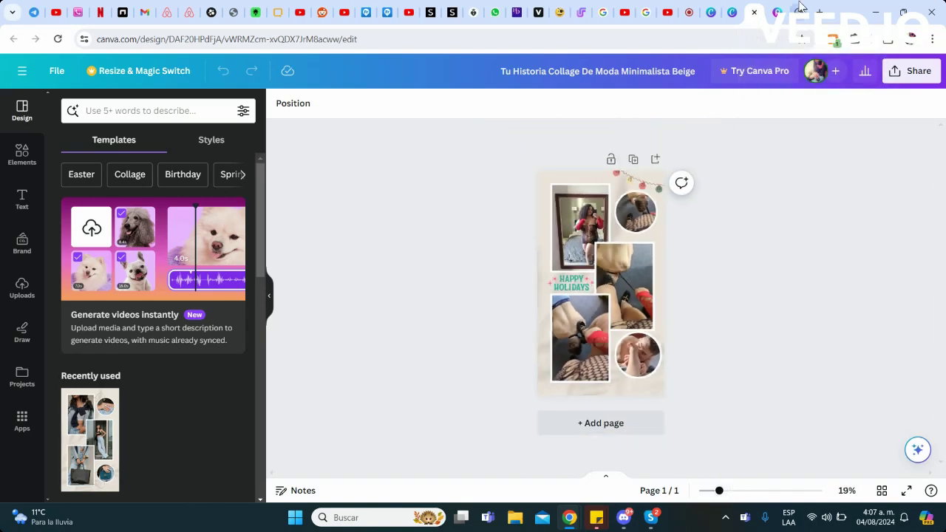
click(755, 13)
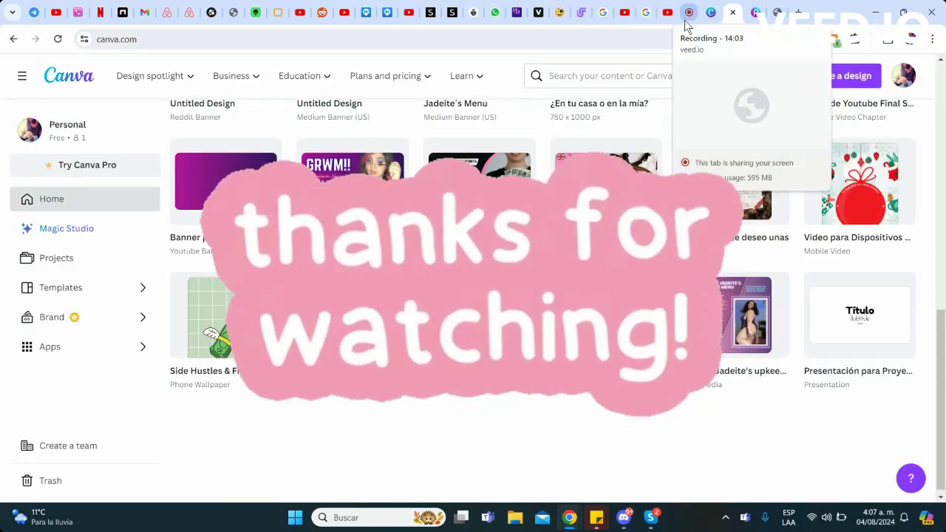
click(686, 25)
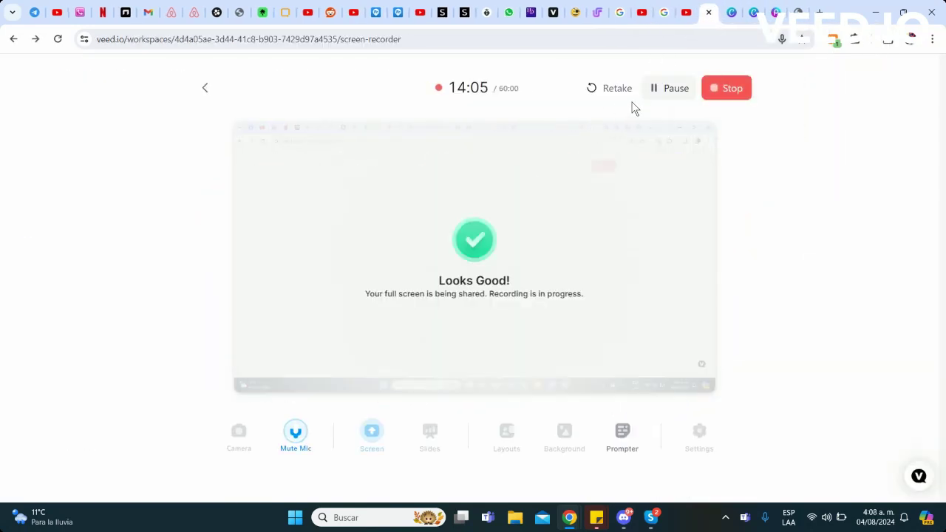